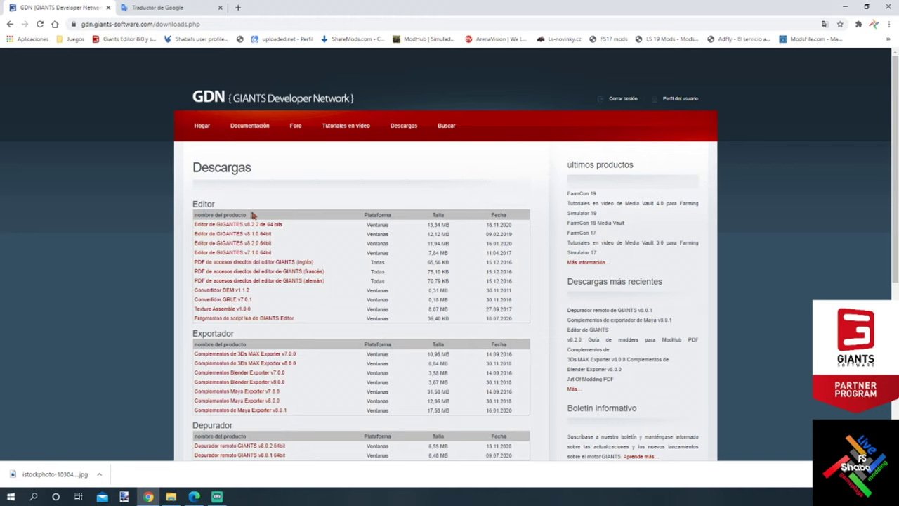
View the GDN home page and its downloads page with the GIANTS Editor versions, and put the browser away
click(201, 127)
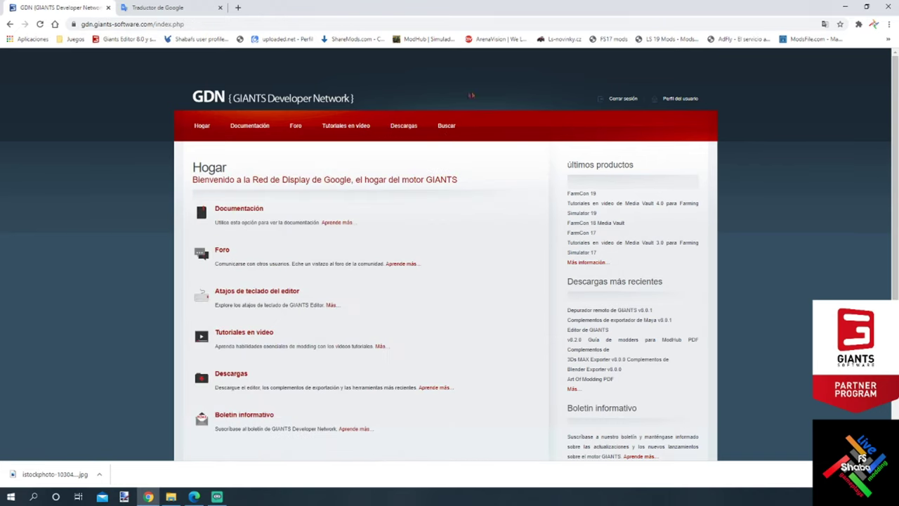
click(399, 126)
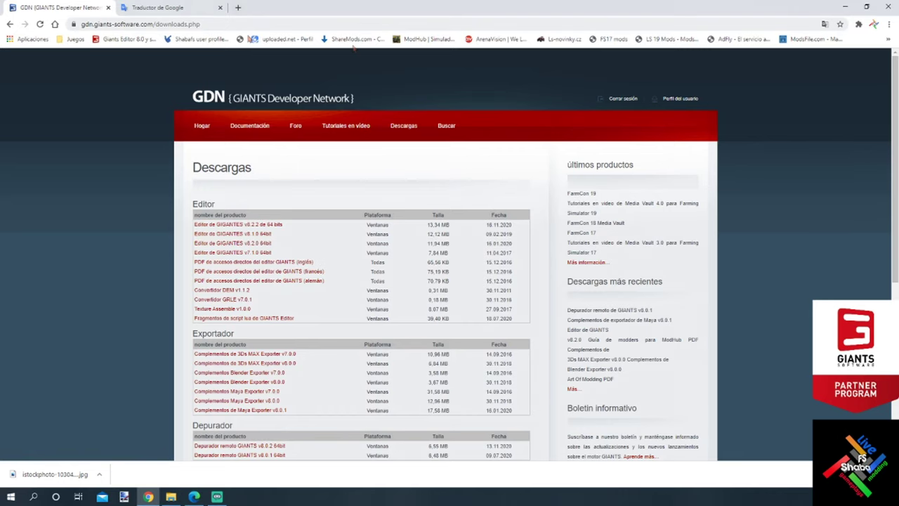
click(845, 7)
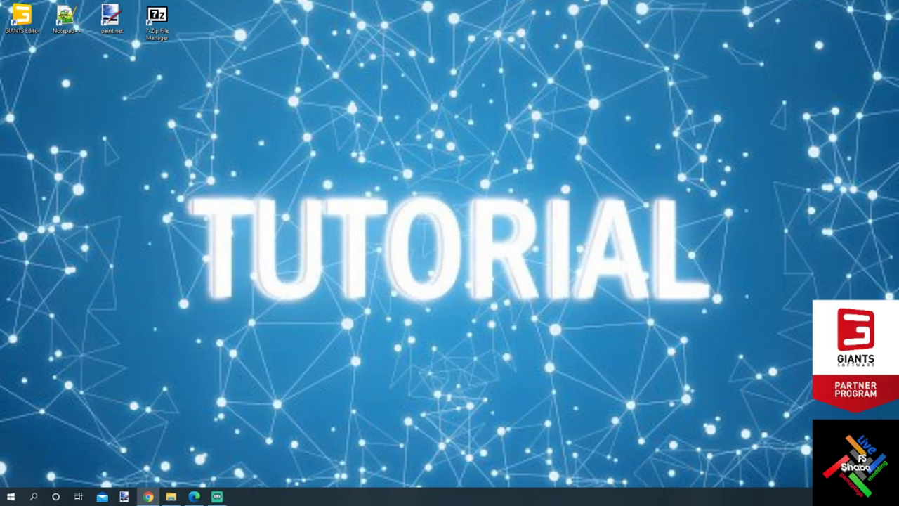
Switch to File Explorer and open the FS19_ChambergValley mod folder inside FarmingSimulator > MisMods
click(170, 496)
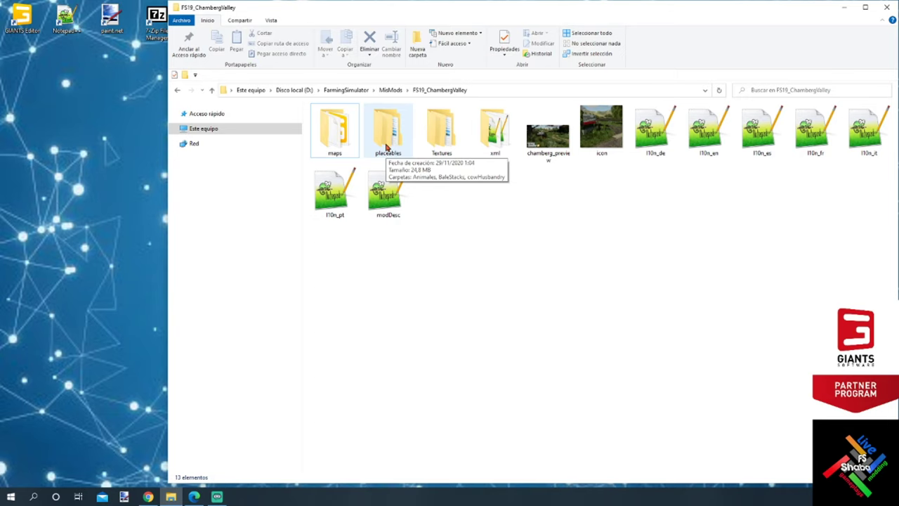
click(344, 91)
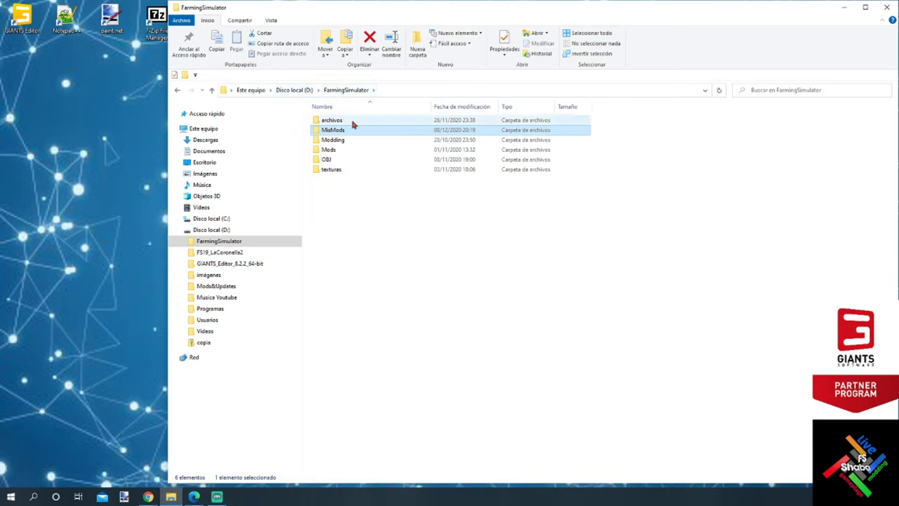
double_click(353, 124)
click(345, 90)
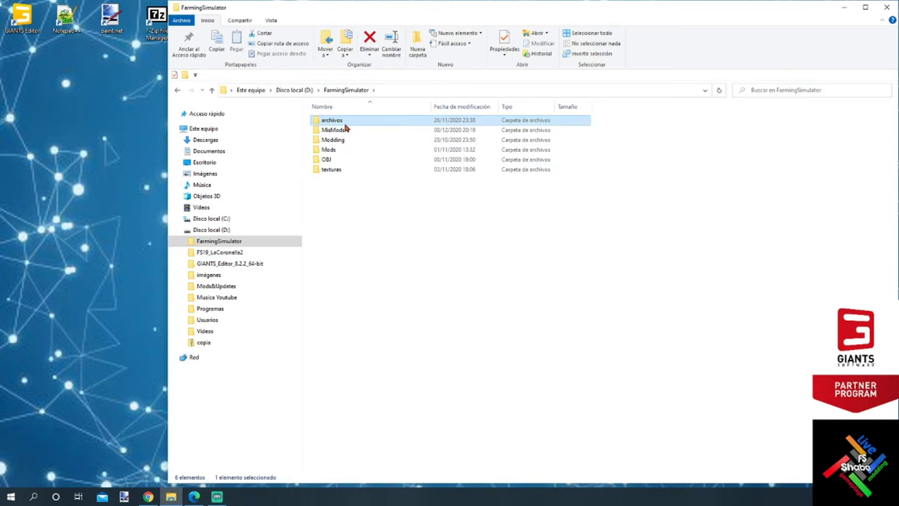
double_click(346, 130)
double_click(350, 121)
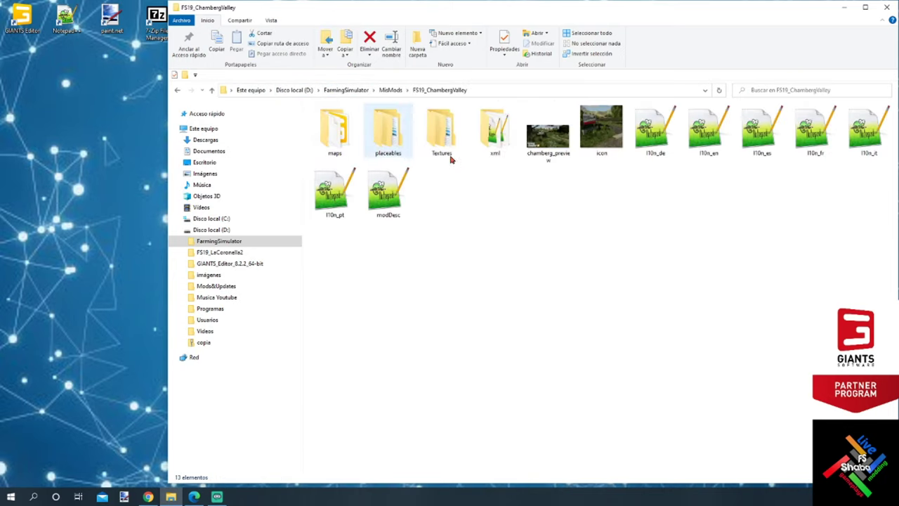
click(460, 172)
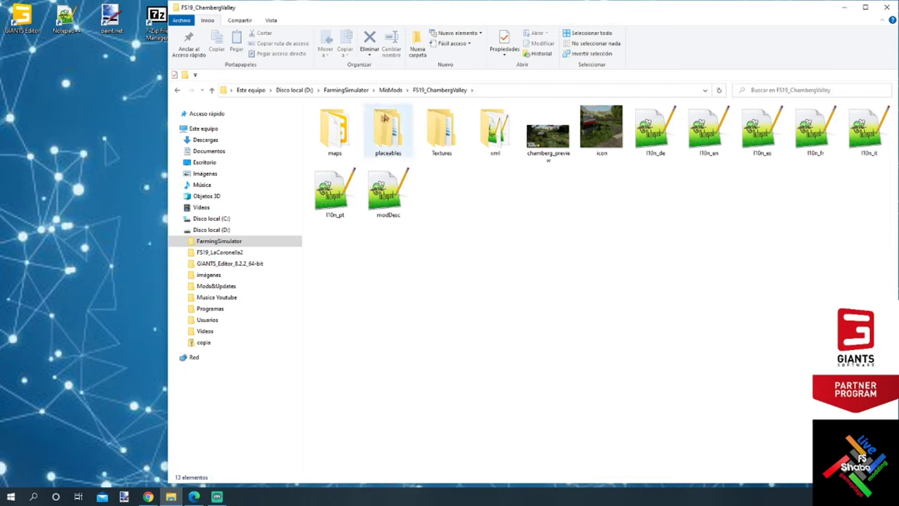
Open the chambergvalley i3d file from the mod's maps folder for editing in Notepad++
double_click(341, 128)
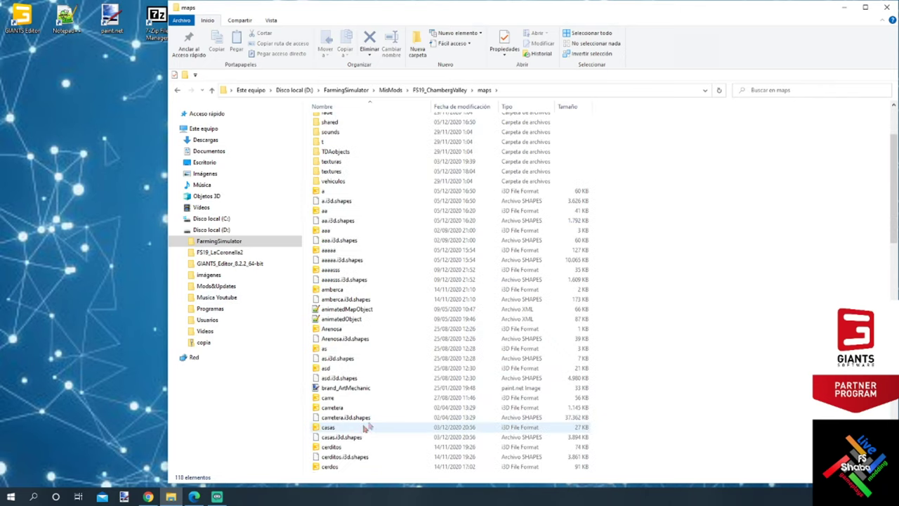
scroll(367, 421, down, 3)
scroll(364, 444, down, 5)
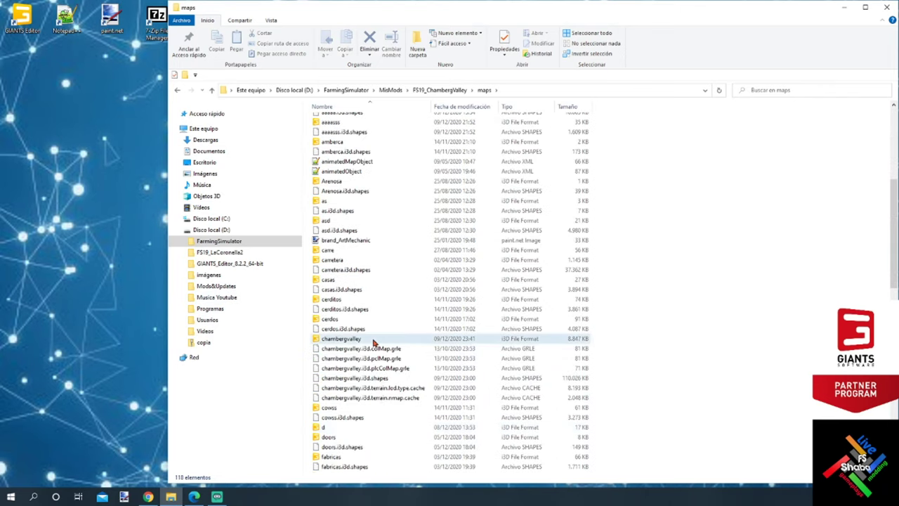
click(341, 338)
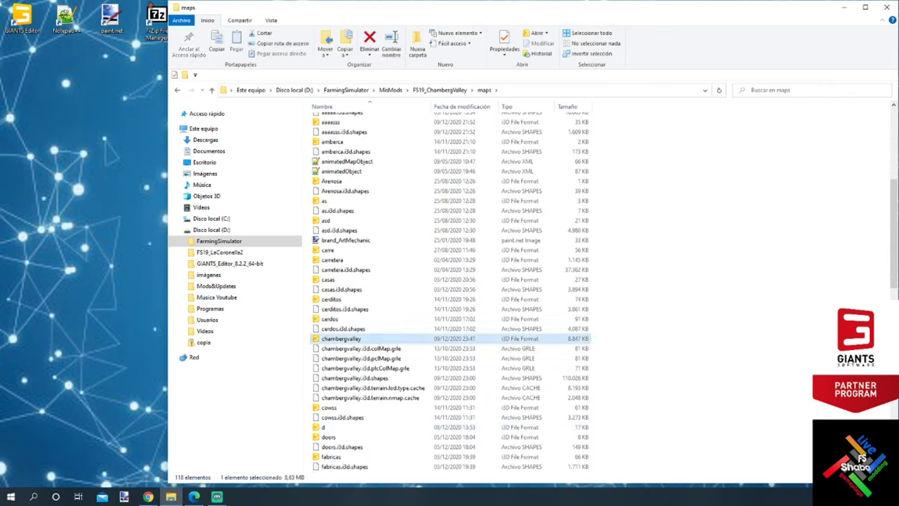
right_click(366, 342)
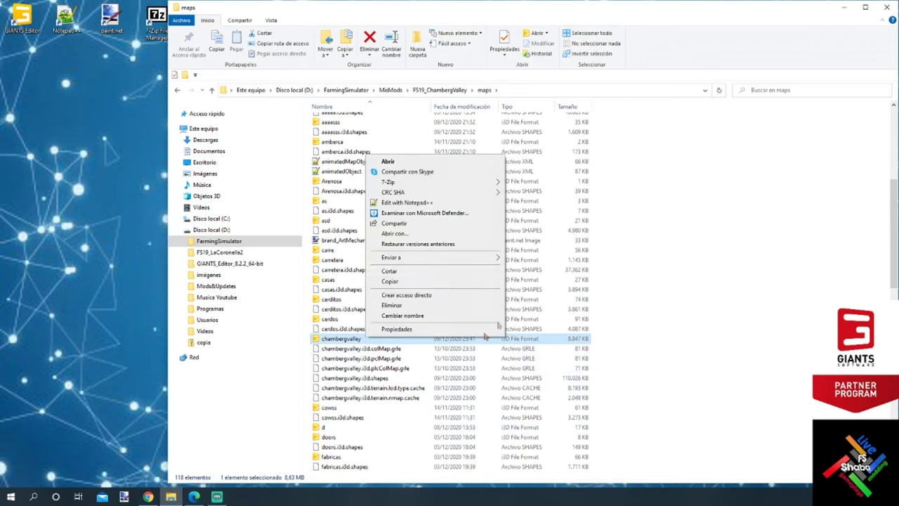
click(400, 203)
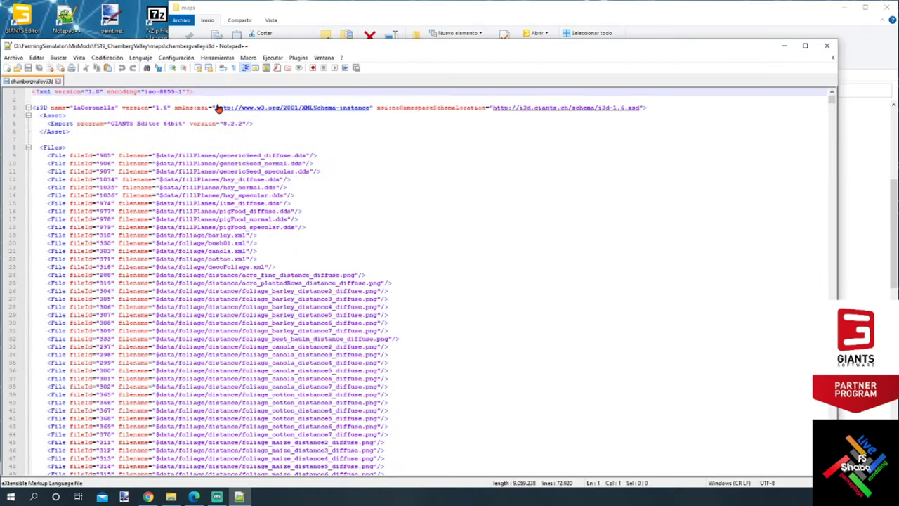
Search the map file for "infoLayer" until the block of InfoLayer definitions is reached
click(58, 58)
click(73, 68)
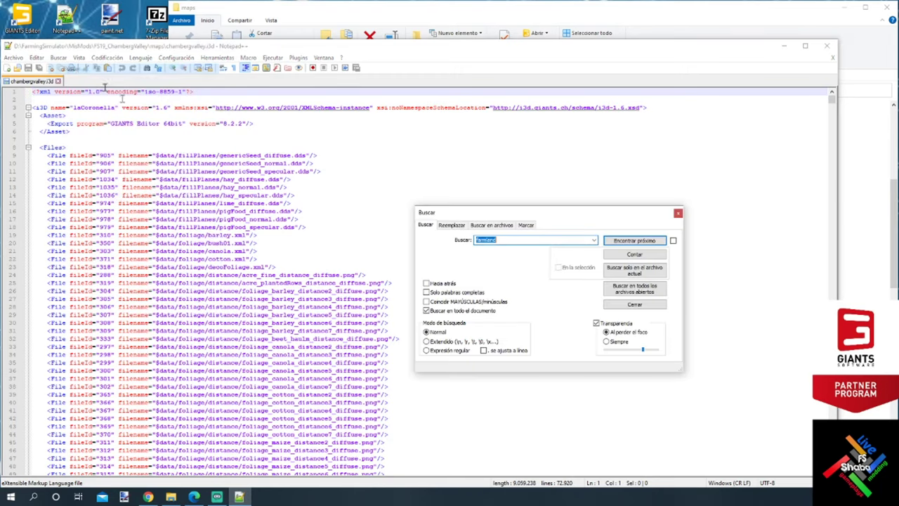
click(594, 240)
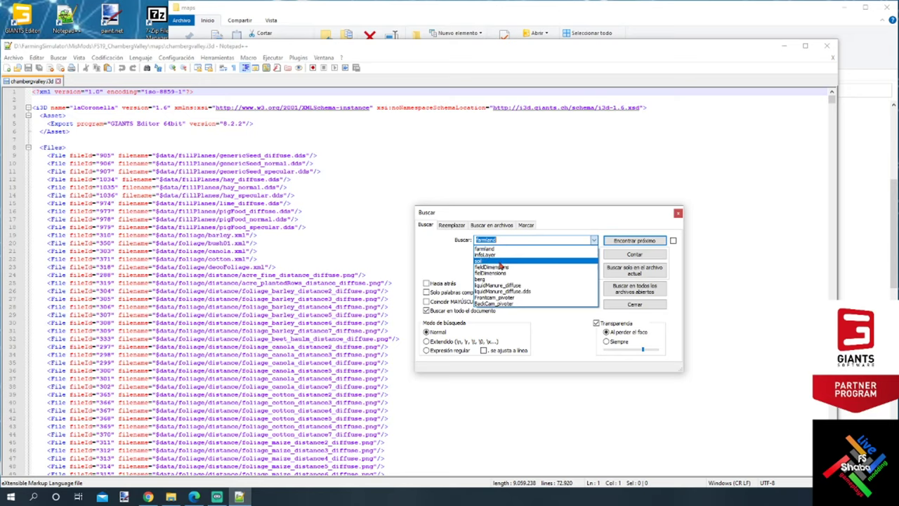
click(507, 259)
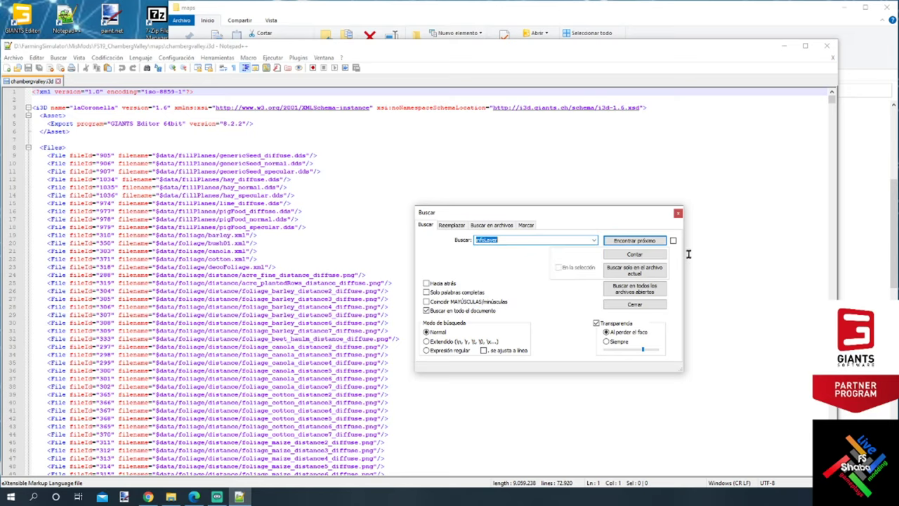
click(650, 241)
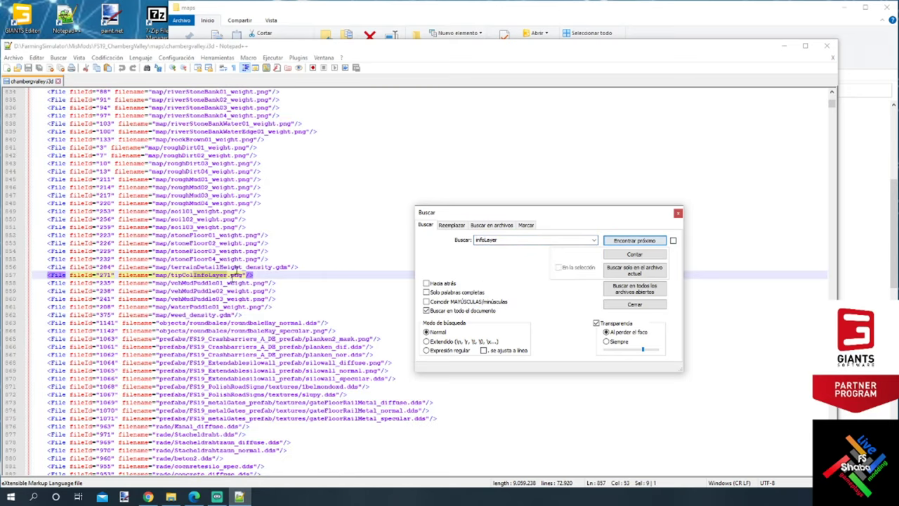
click(636, 241)
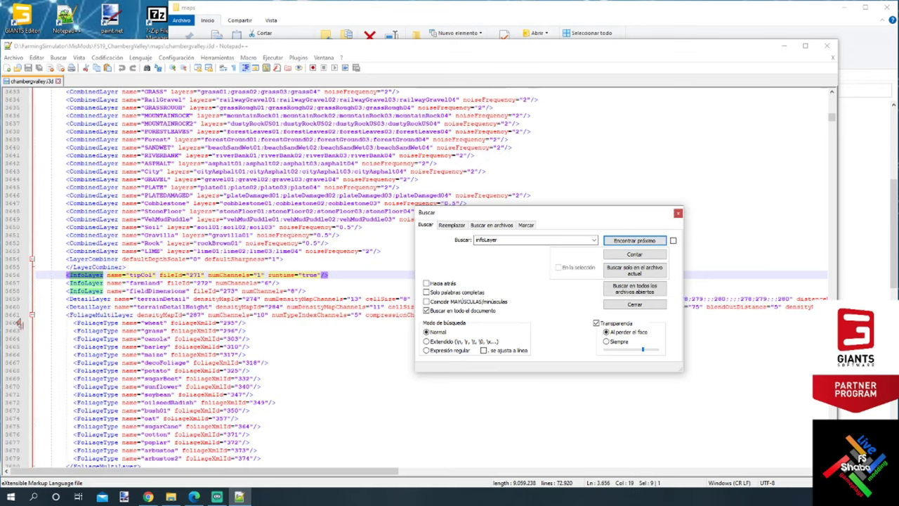
Duplicate the farmland InfoLayer line directly below itself
click(84, 284)
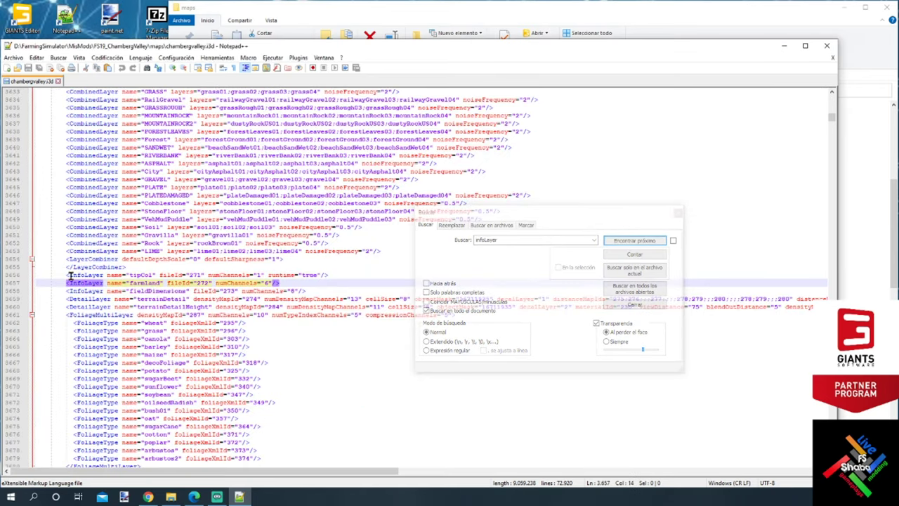
click(71, 276)
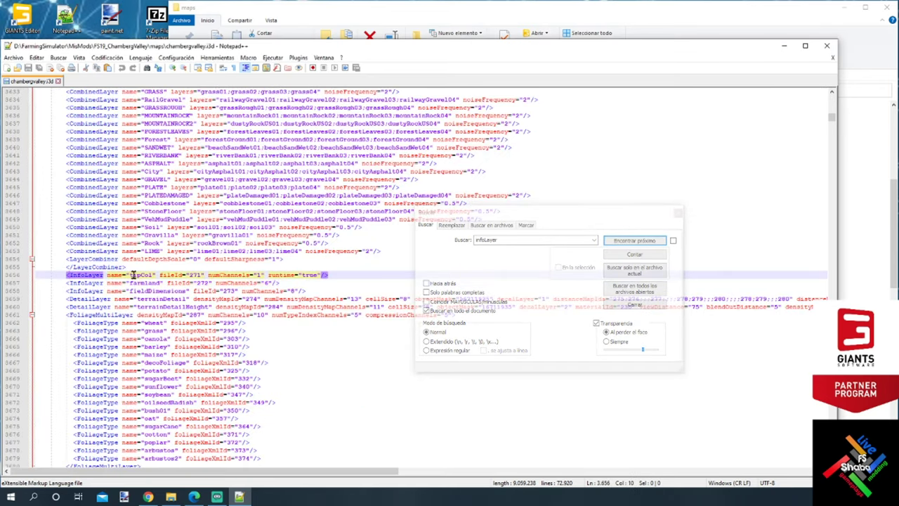
click(314, 281)
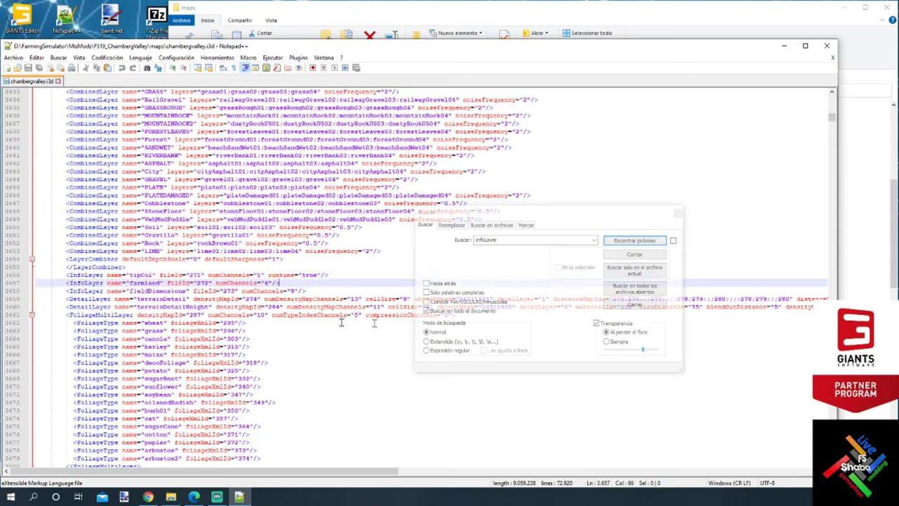
drag(337, 281, 342, 274)
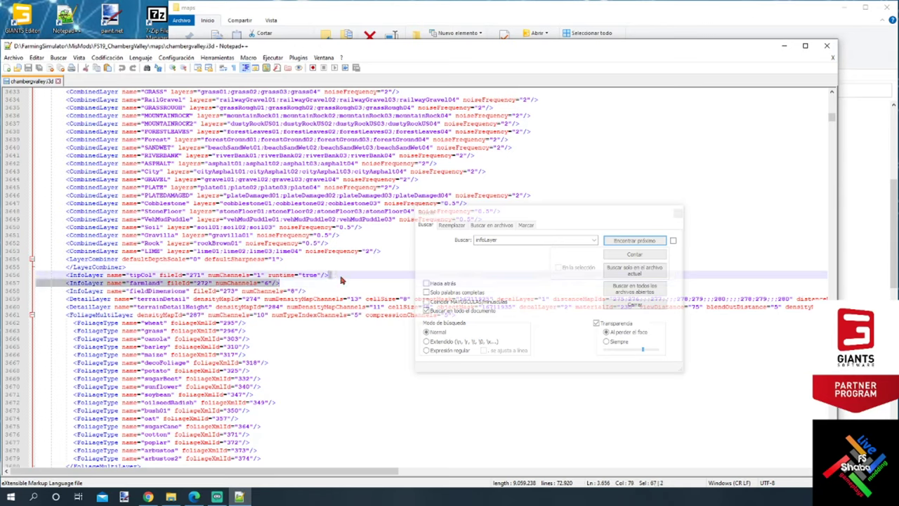
right_click(274, 283)
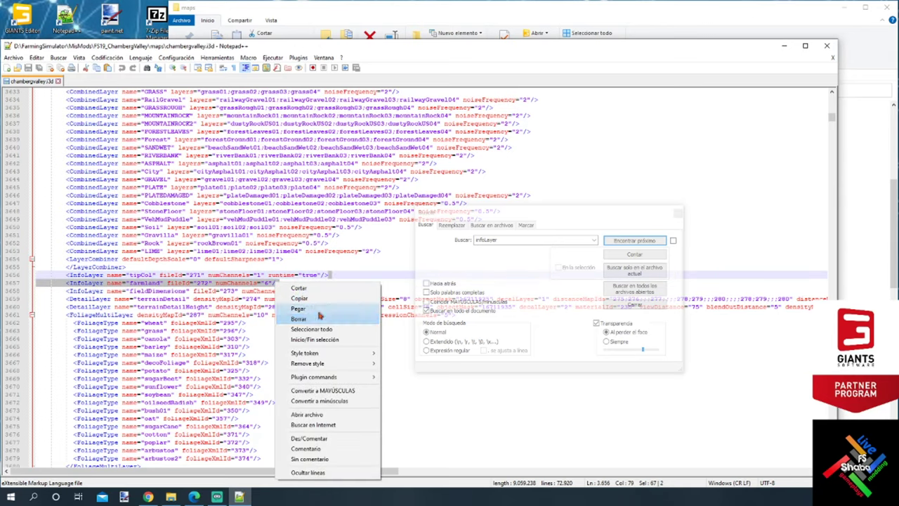
click(322, 304)
click(296, 282)
right_click(297, 282)
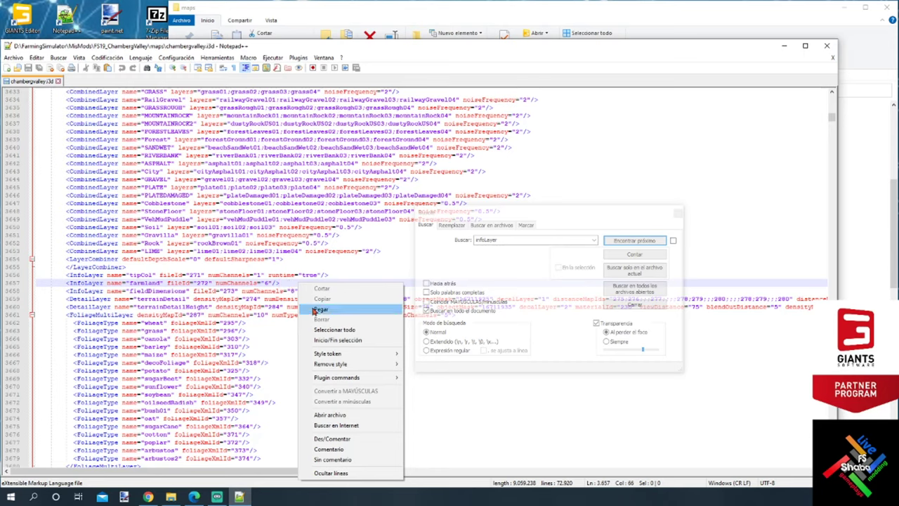
click(321, 309)
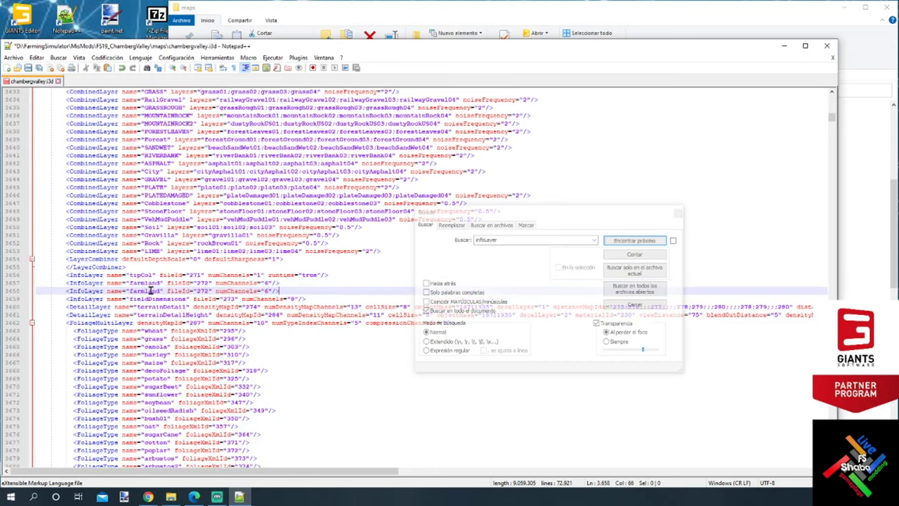
Rename the duplicated InfoLayer from farmland to soilMapChamberg
drag(162, 291, 132, 290)
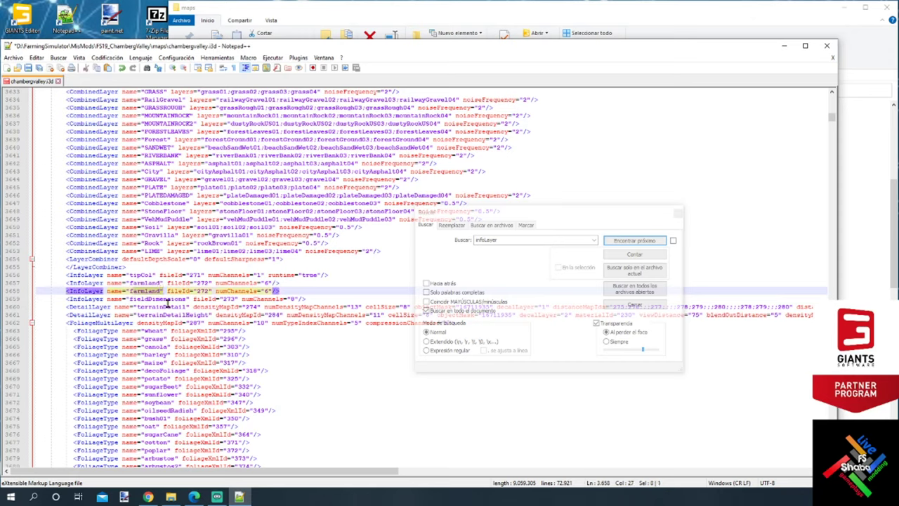
key(BackSpace)
key(BackSpace)
text(soilM)
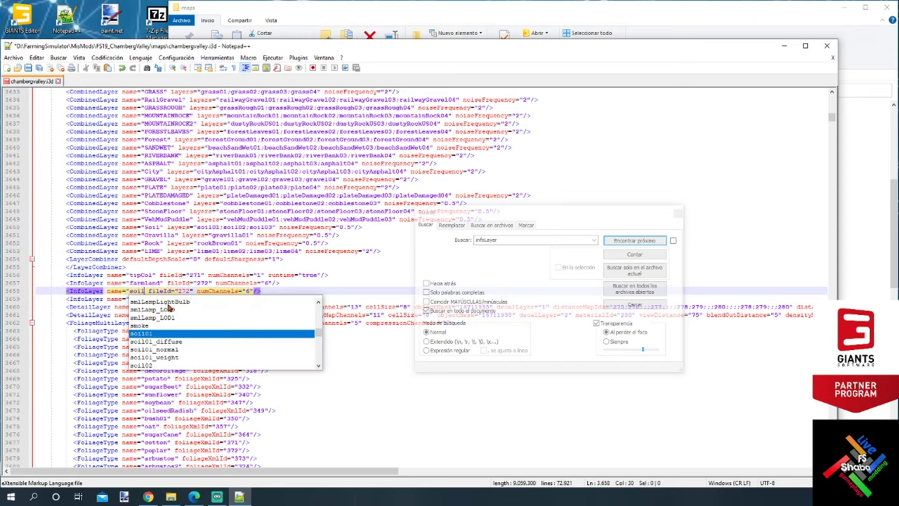
text(ap)
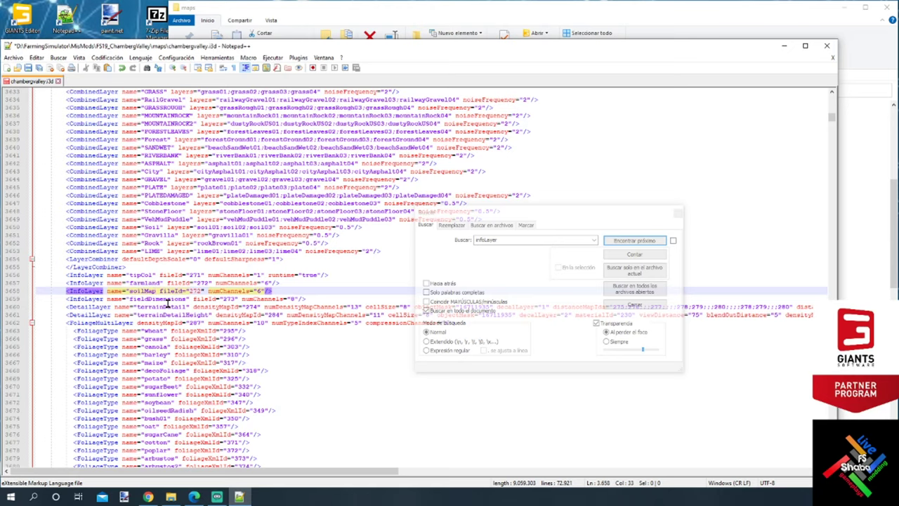
text(Chamberg)
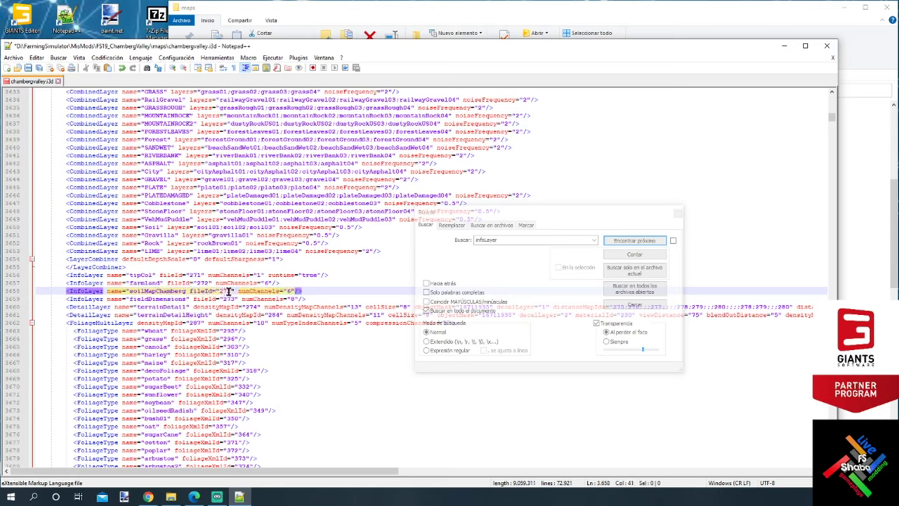
Set the soilMapChamberg layer's fileId to 44444 and numChannels to 3, and add the missing closing quote after its name
drag(230, 291, 220, 290)
text(44444)
click(267, 291)
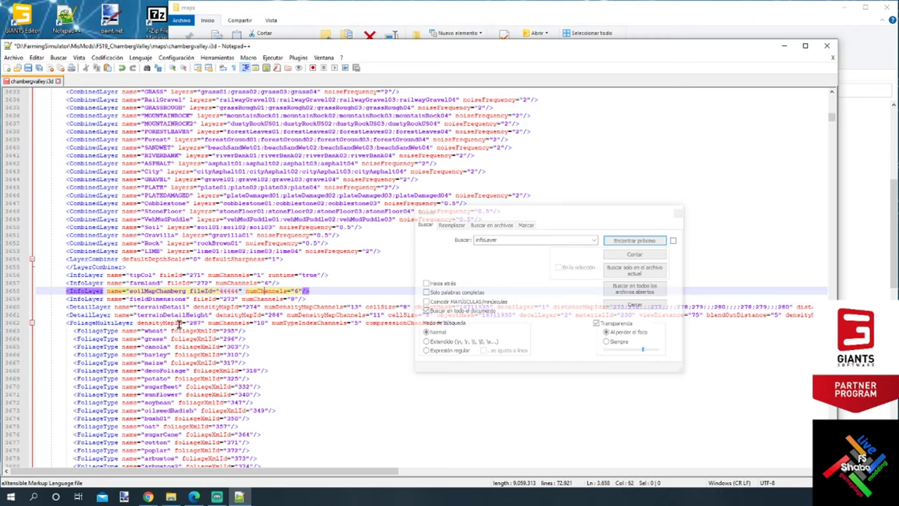
click(194, 295)
key(BackSpace)
text(")
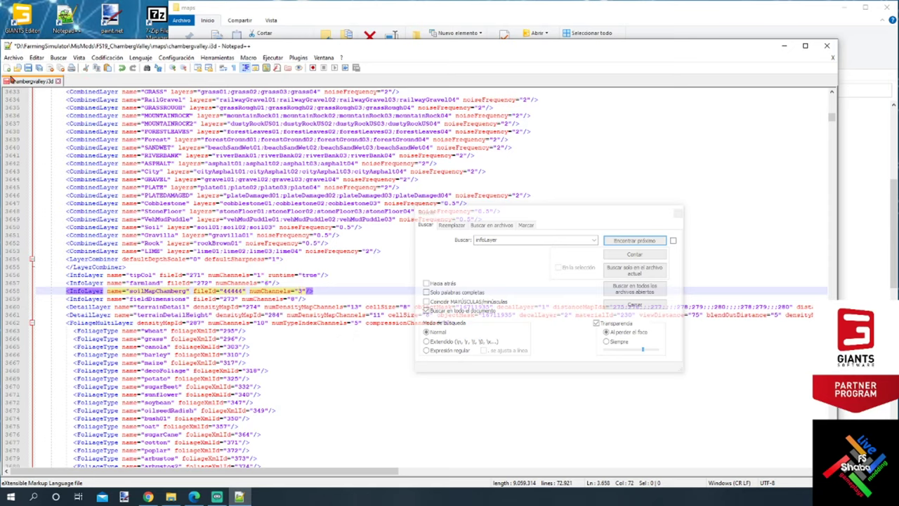
Search the map file for "farmland" from the recent search terms
click(513, 238)
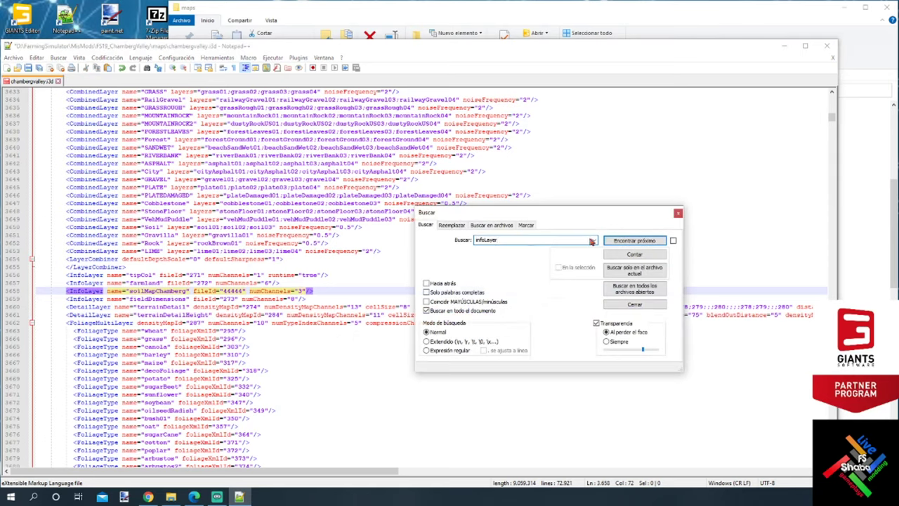
click(594, 240)
click(524, 254)
click(638, 241)
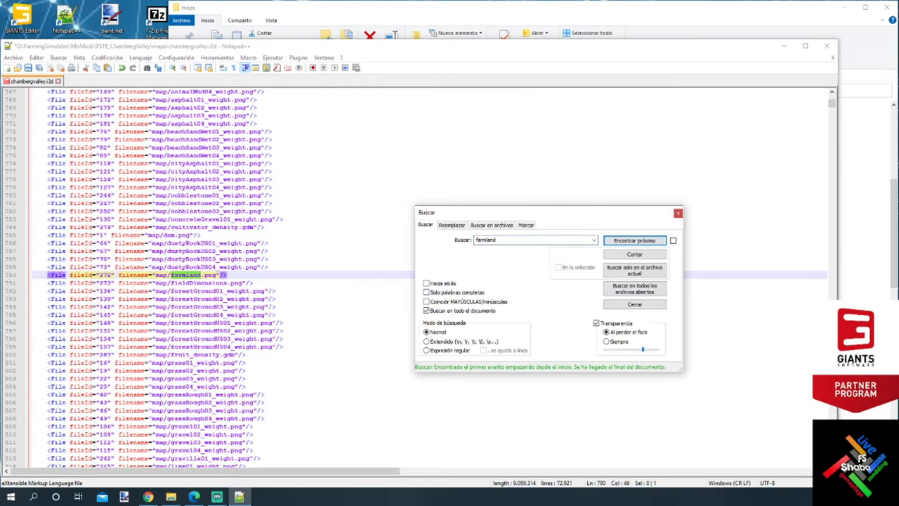
Duplicate the File line for map/farmland.png directly below itself
click(244, 274)
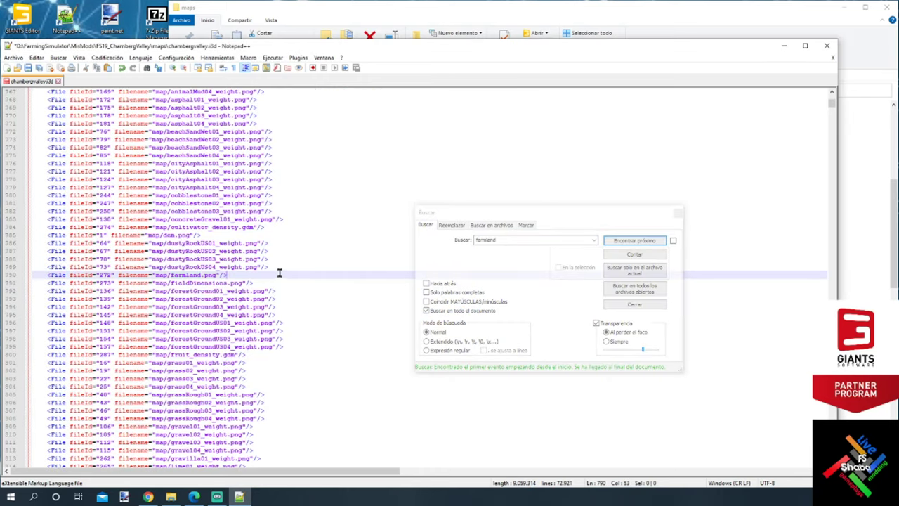
drag(278, 273, 281, 267)
right_click(215, 271)
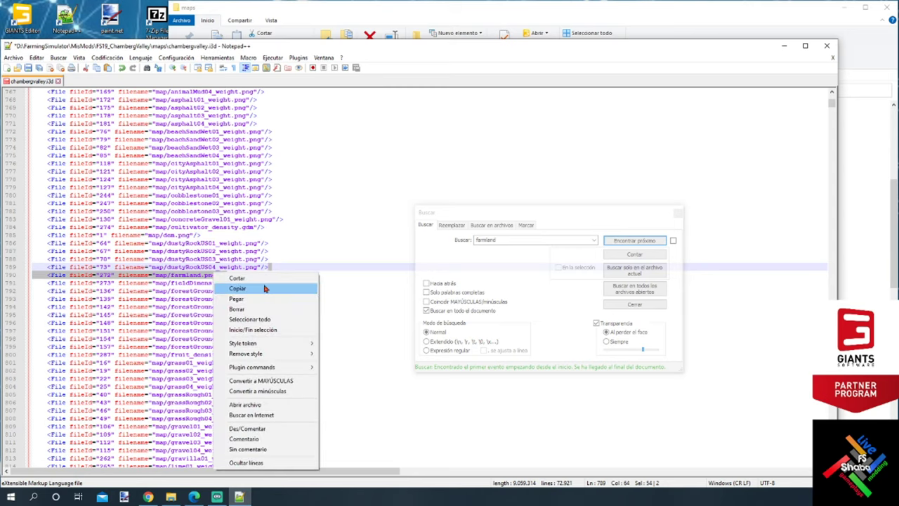
click(265, 288)
right_click(266, 276)
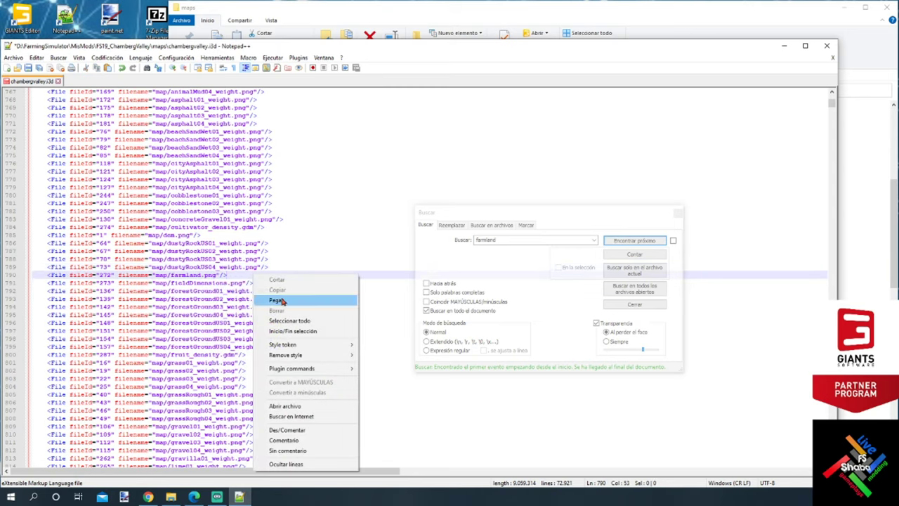
click(277, 300)
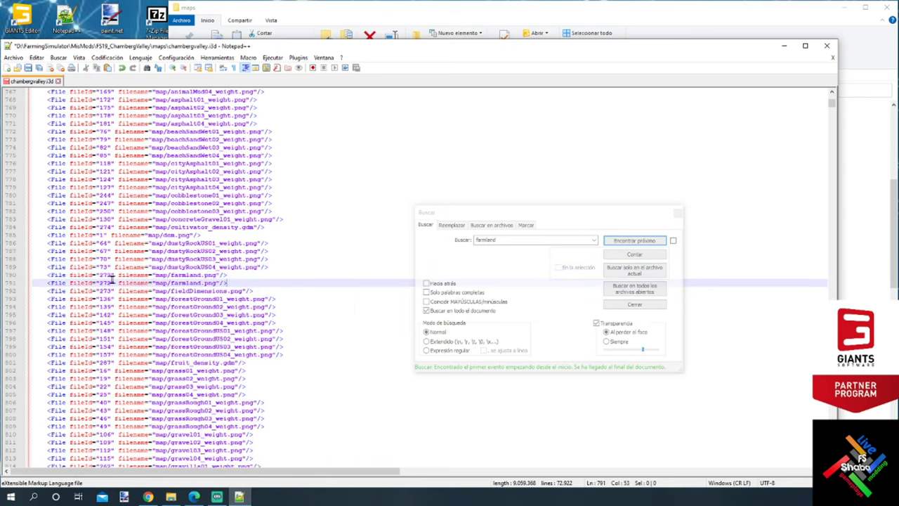
Set the duplicated farmland.png File line's fileId to 44444, restoring its closing quote
drag(112, 282, 98, 282)
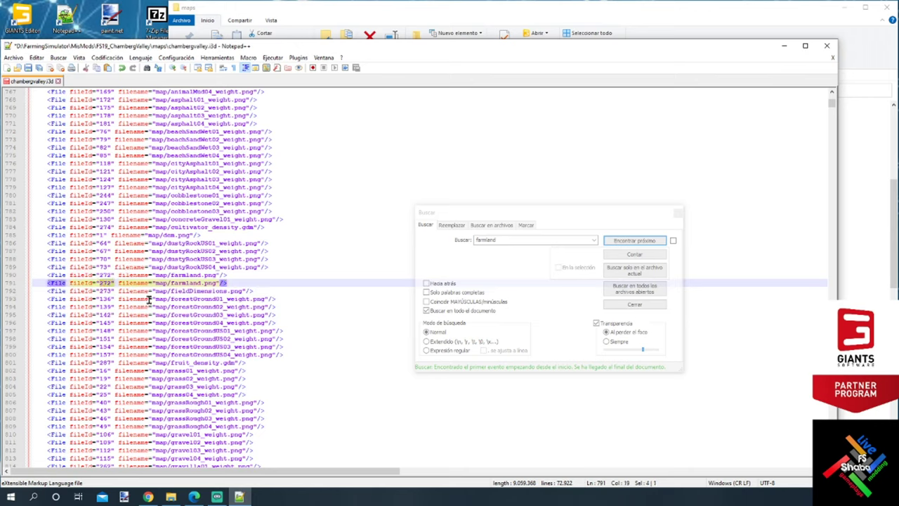
text(44444)
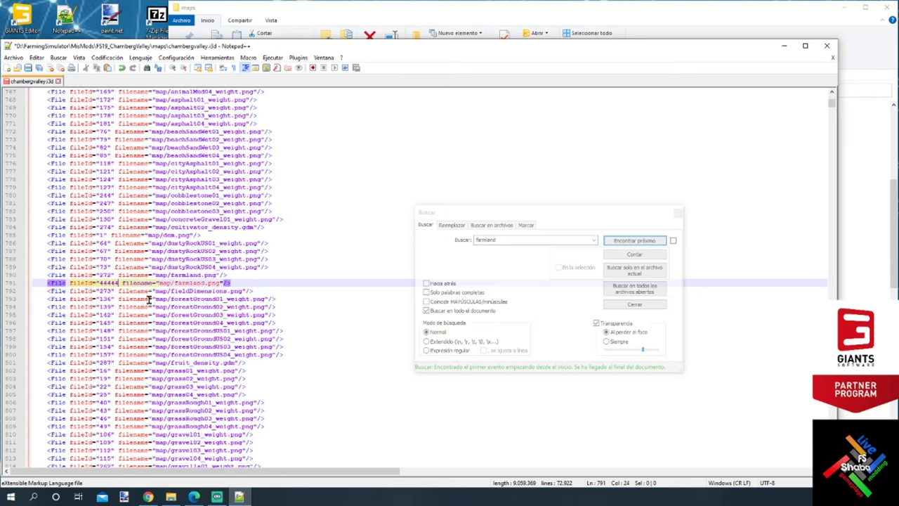
text(")
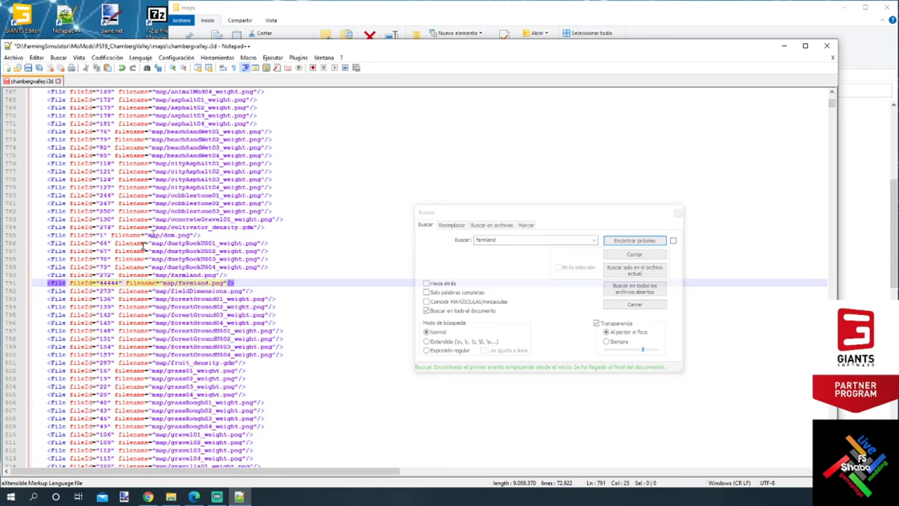
Change the filename in the fileId 44444 line to map/soilMapChamberg.png
drag(210, 283, 179, 283)
key(BackSpace)
key(BackSpace)
key(BackSpace)
text(/)
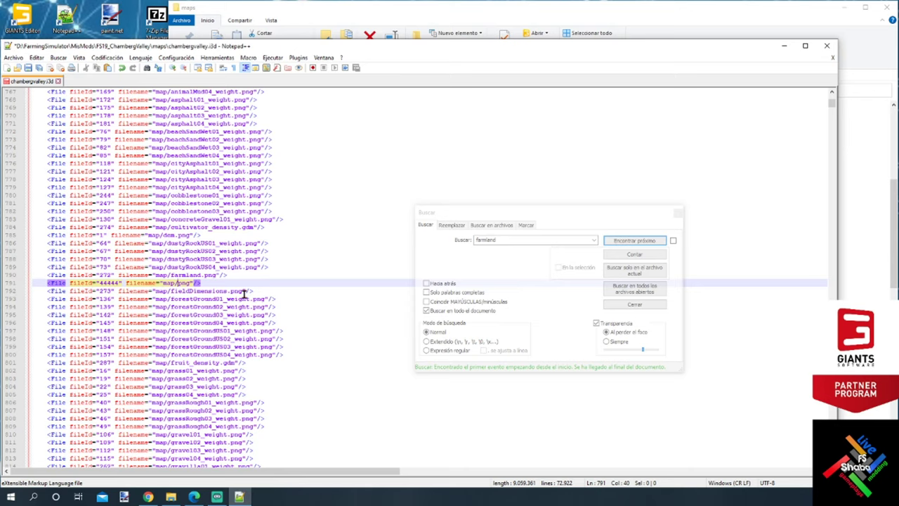
text(soilMap.)
key(BackSpace)
text(ChamberVa)
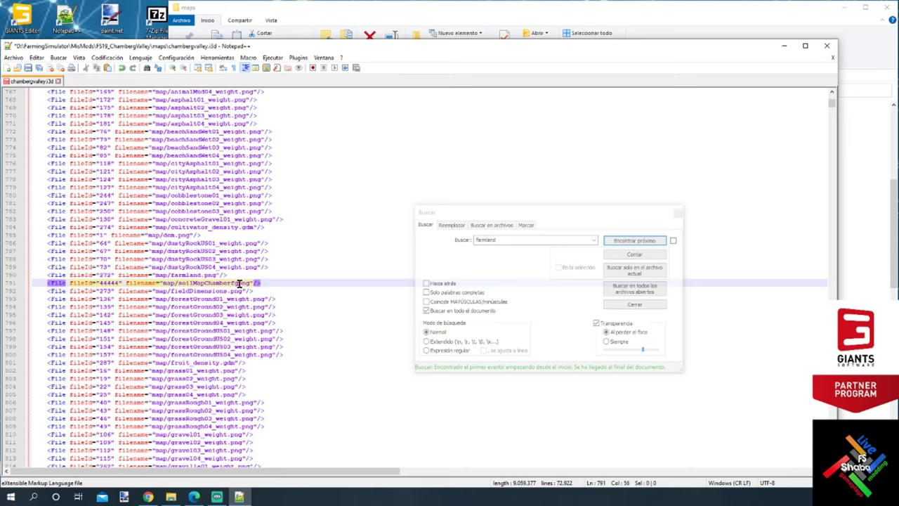
key(BackSpace)
key(Left)
key(Right)
text(.)
Save chambergvalley.i3d, then close the file and the text editor
click(28, 68)
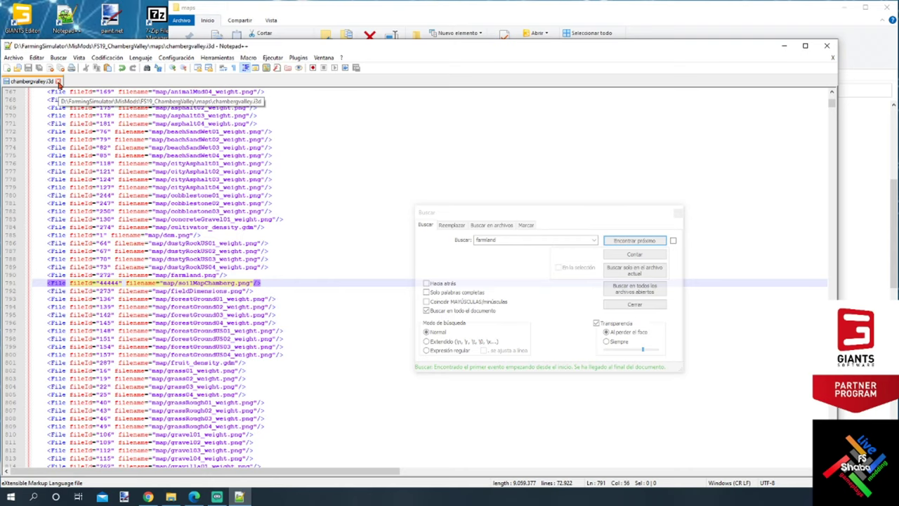
click(59, 81)
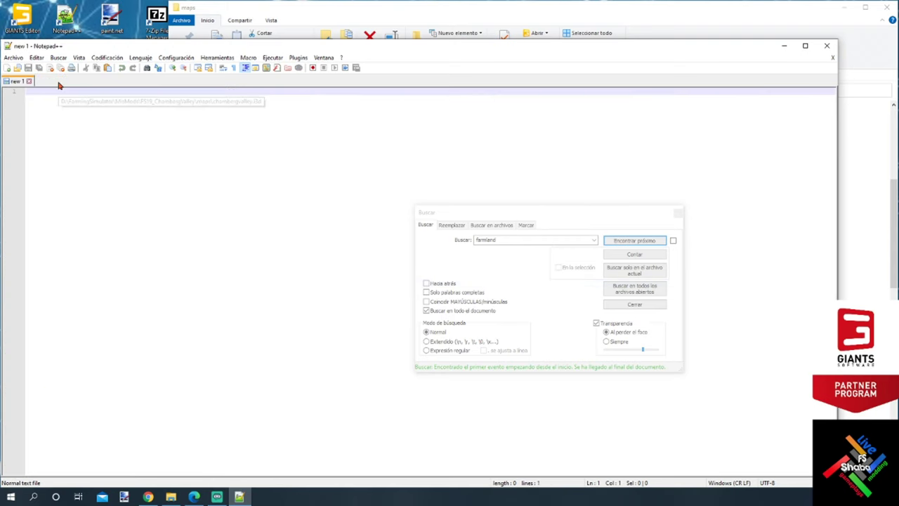
click(827, 45)
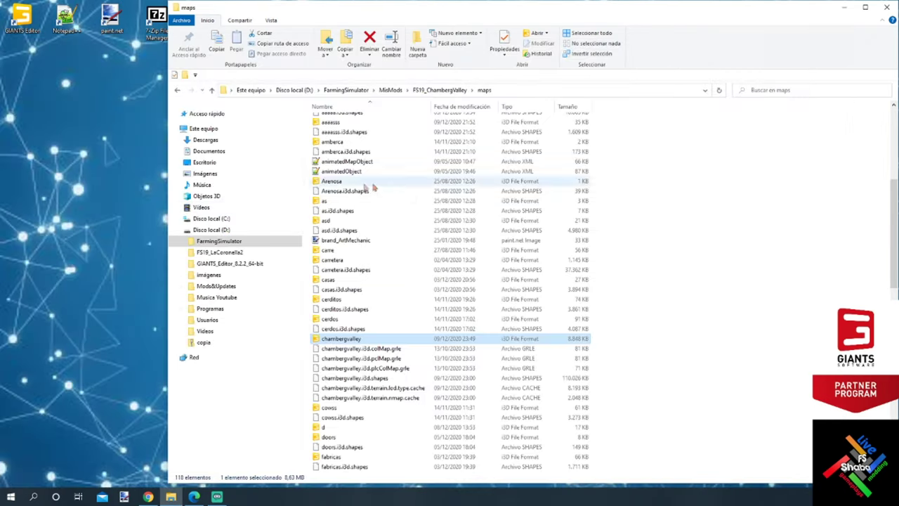
Dismiss the options for the chambergvalley file and open paint.net
right_click(358, 342)
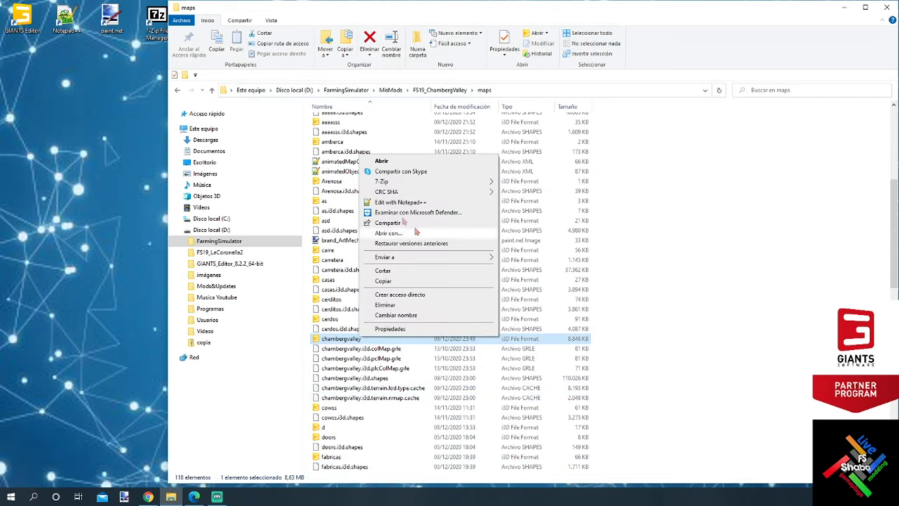
click(344, 328)
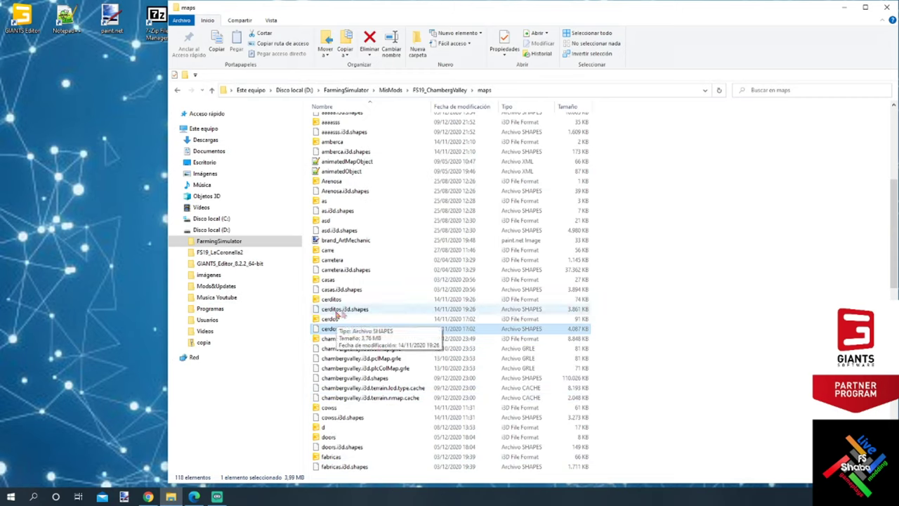
click(110, 17)
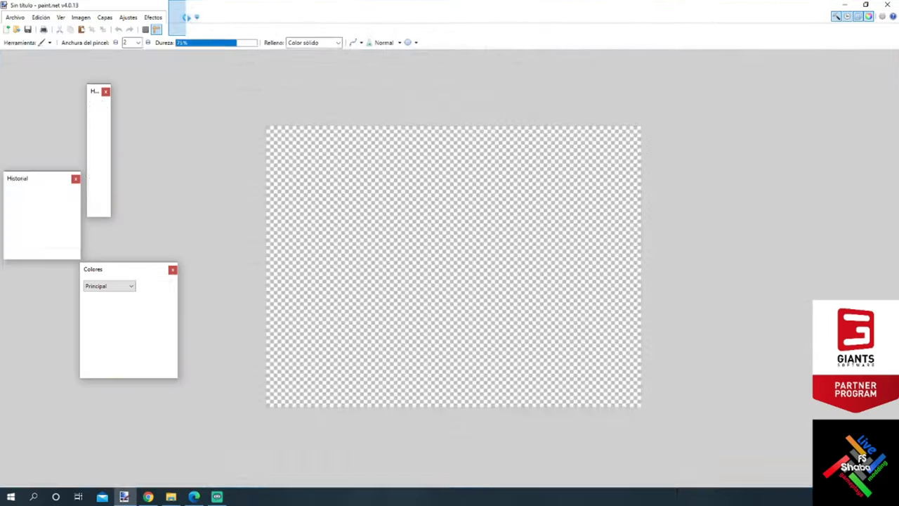
Resize the blank image to 1024 × 1024 pixels and fill it with black using the Paint Bucket
click(81, 16)
click(120, 38)
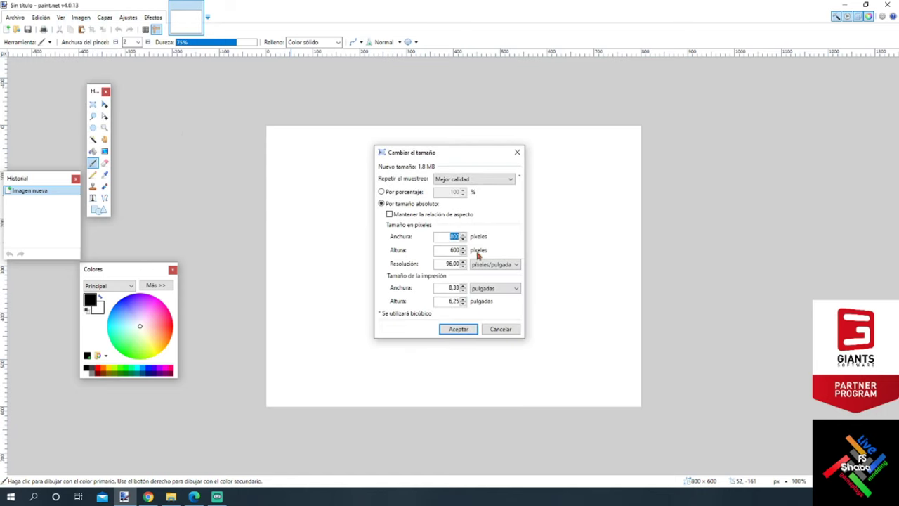
text(1024)
key(Tab)
text(1024)
click(459, 329)
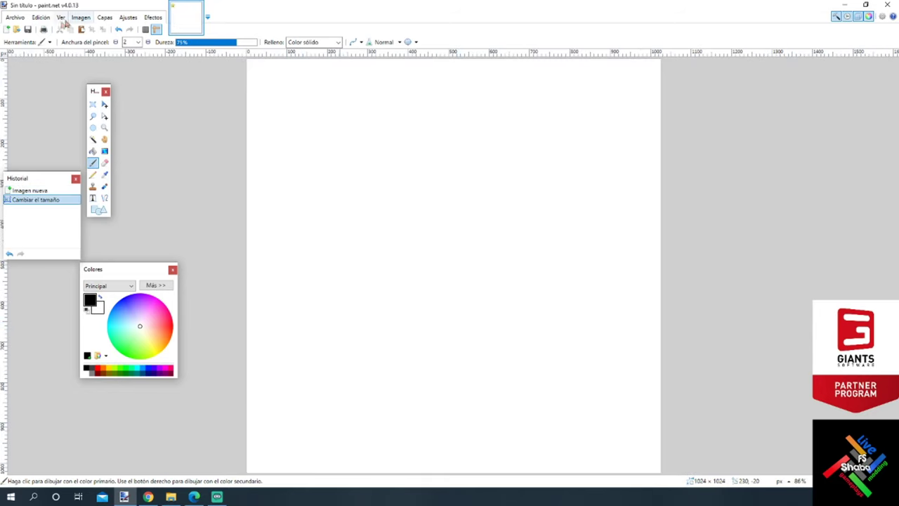
click(93, 151)
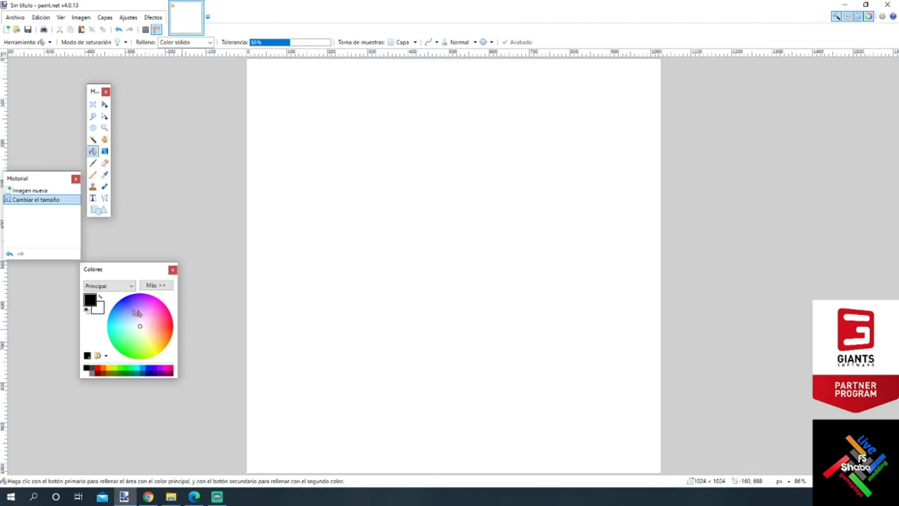
click(448, 199)
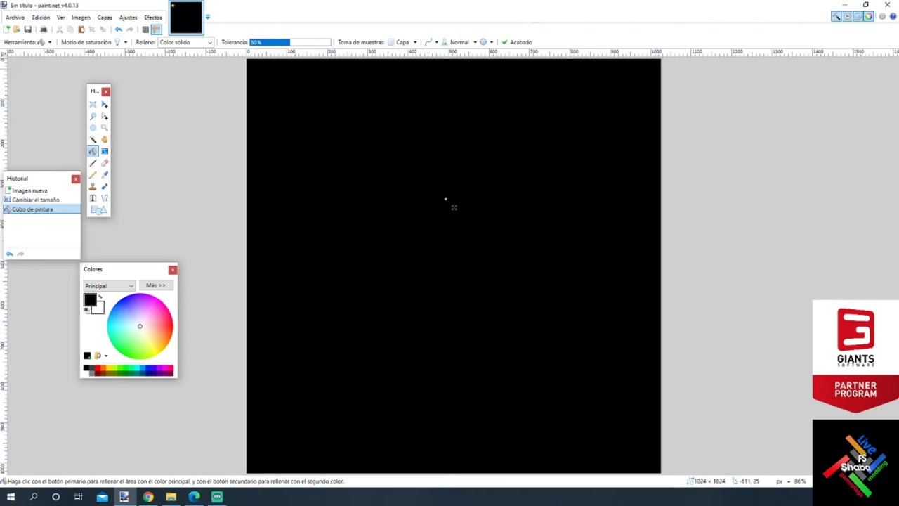
Save the black image as soilMapChamberg in PNG format in the FS19_ChambergValley maps/map folder, replacing the existing file
click(28, 29)
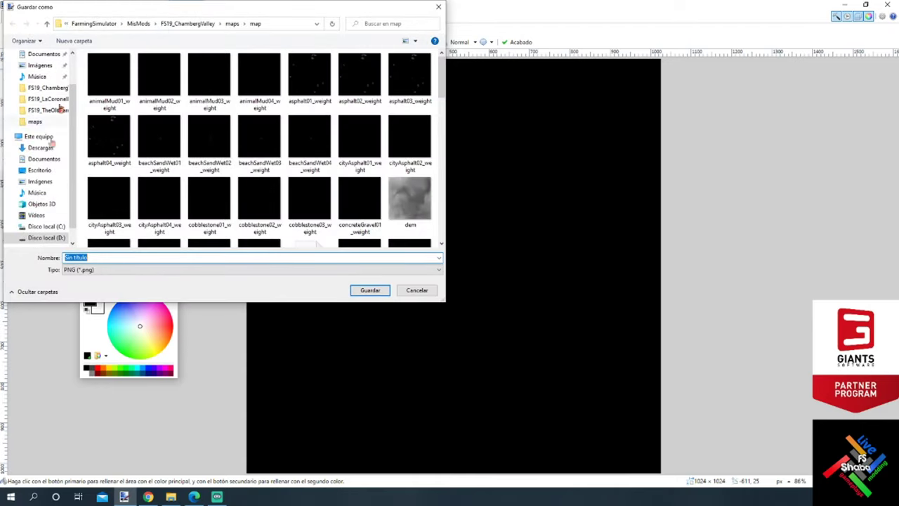
click(201, 24)
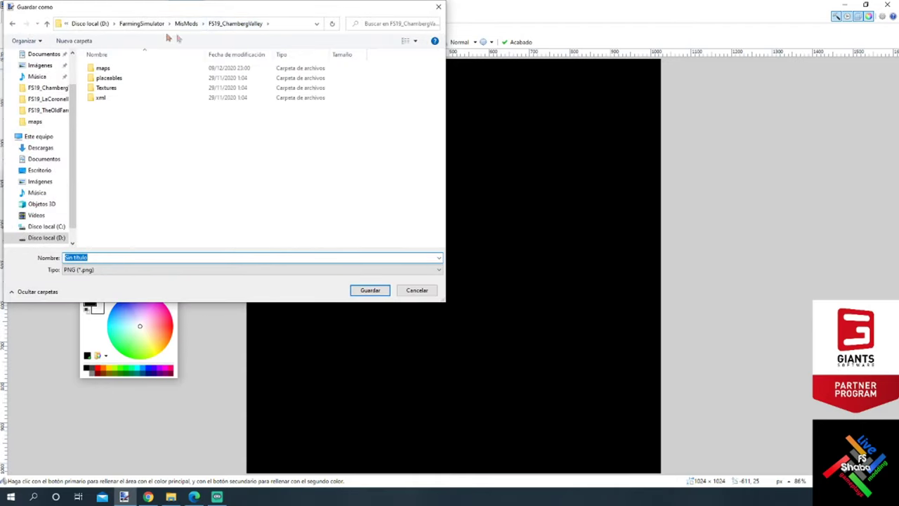
double_click(128, 67)
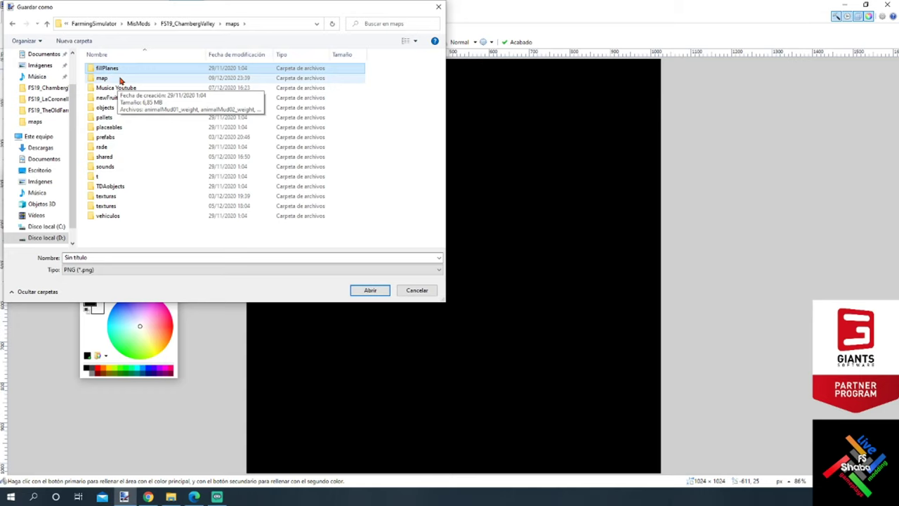
click(125, 78)
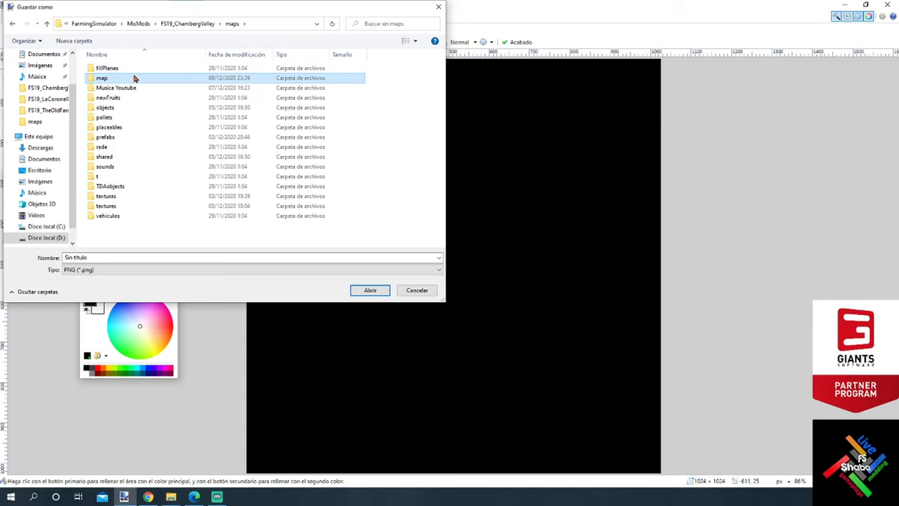
double_click(135, 79)
drag(129, 259, 60, 257)
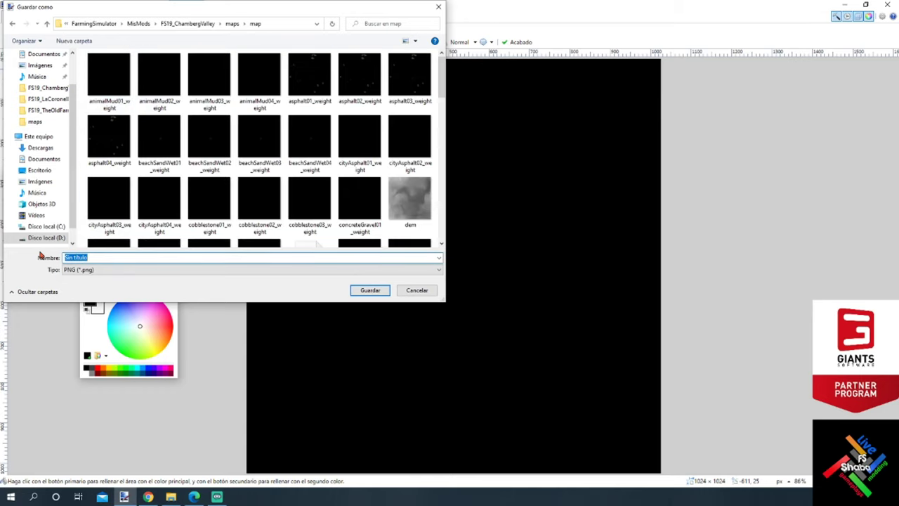
text(soil)
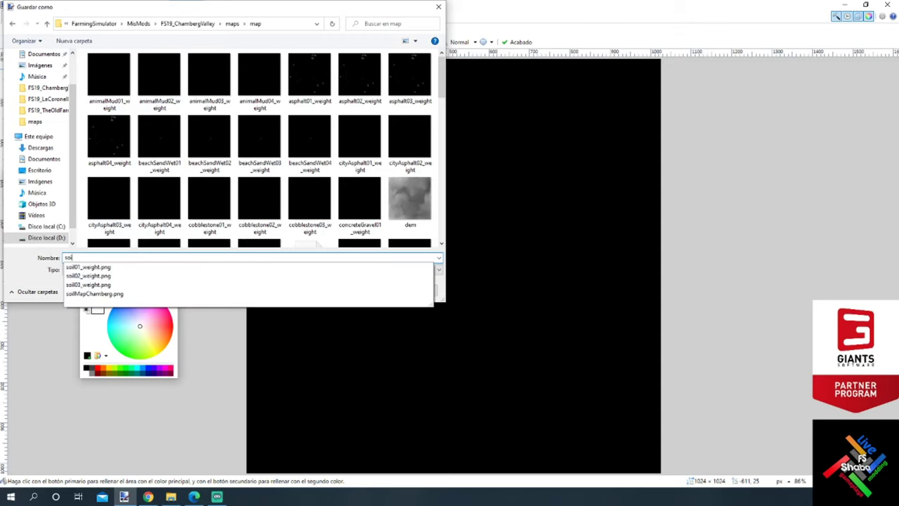
text(MapChamberg)
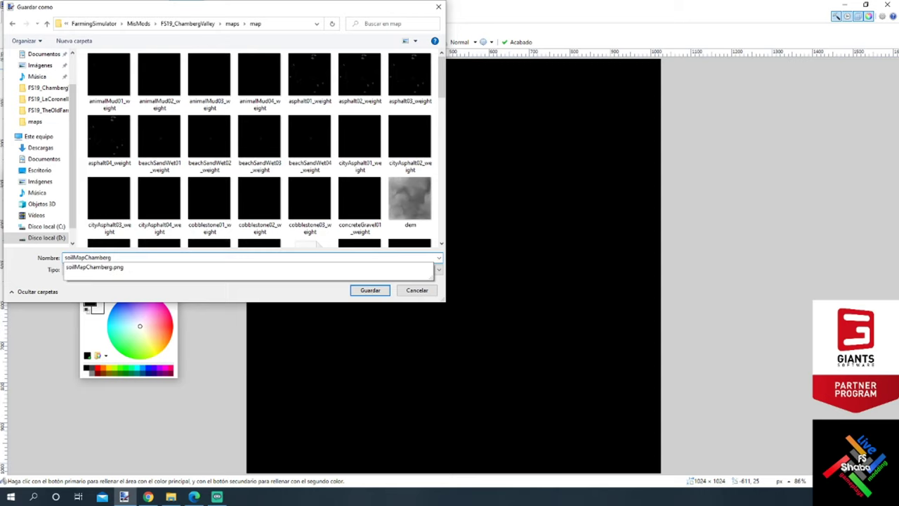
click(370, 290)
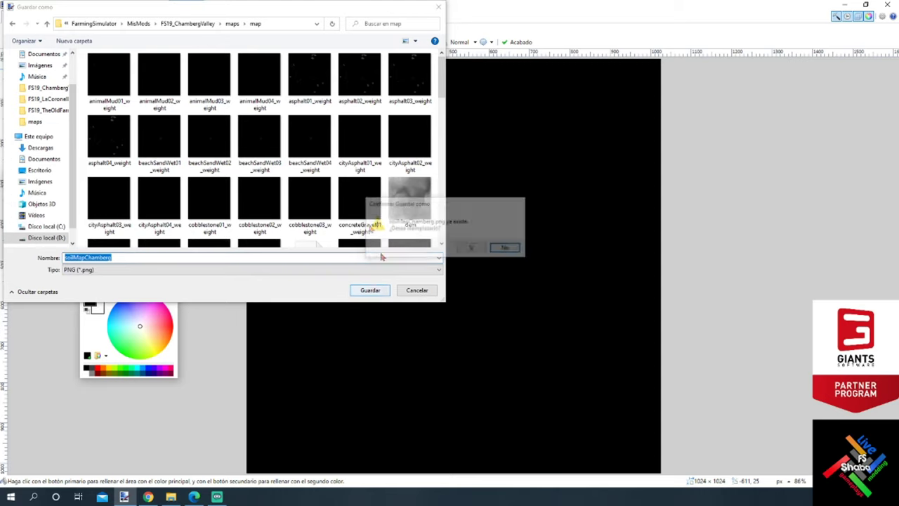
click(469, 248)
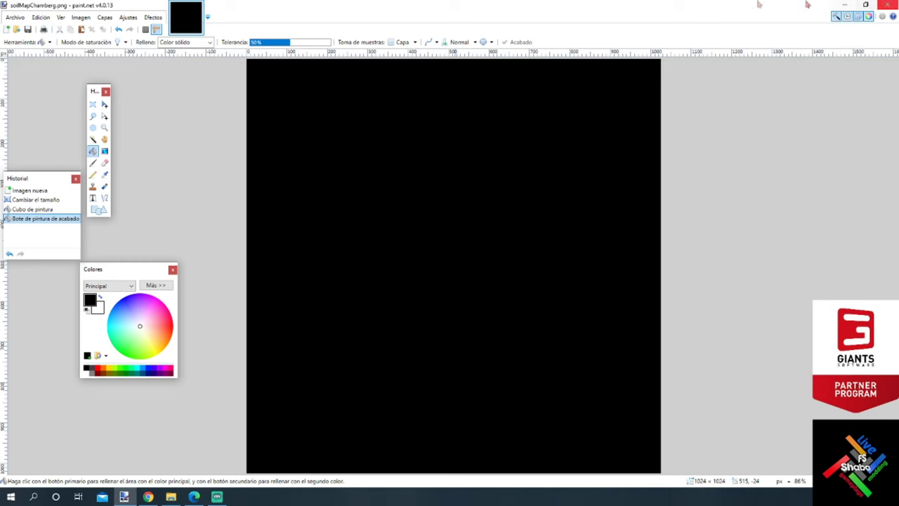
Close the image and paint.net, and open the chambergvalley map in GIANTS Editor
click(198, 6)
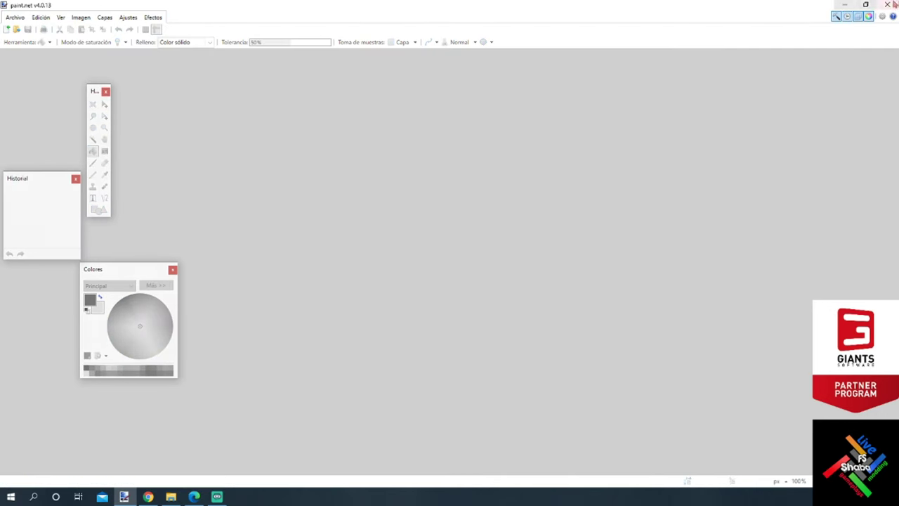
click(889, 5)
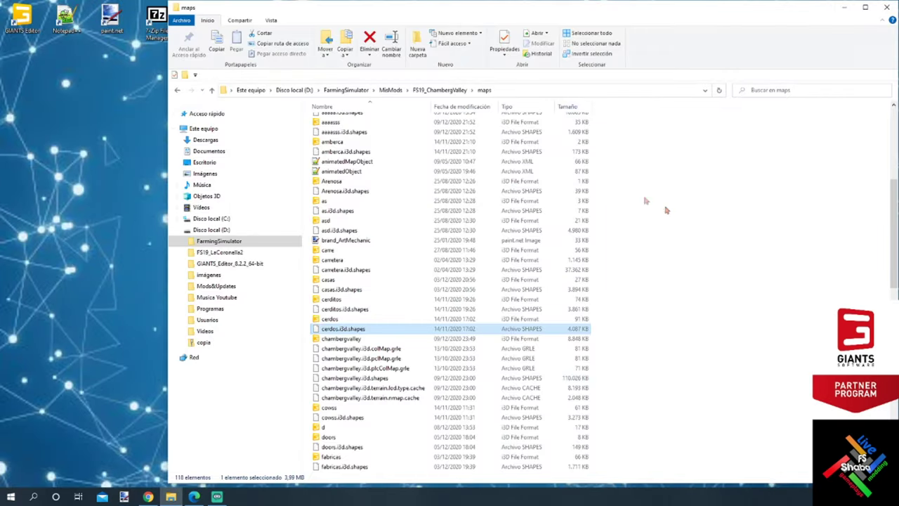
click(366, 339)
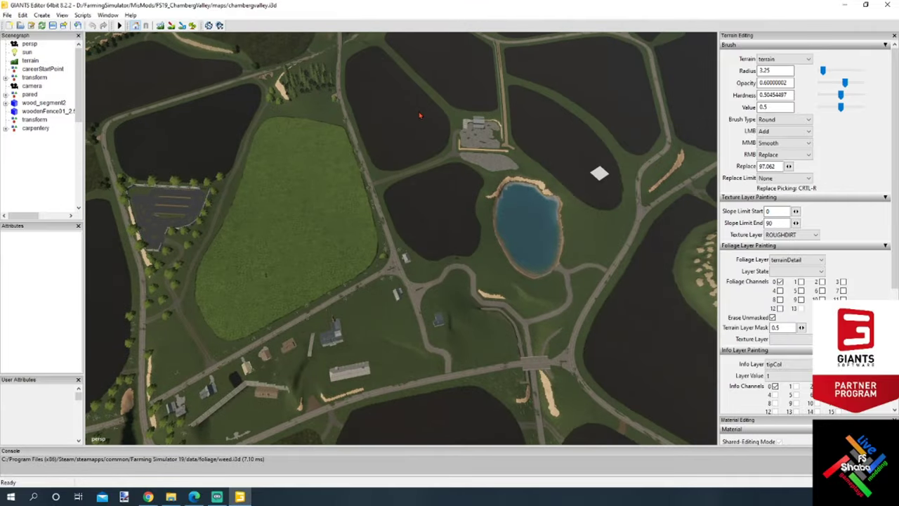
Switch the viewport to the overhead camera and activate terrain info layer paint mode with the Info Layer Painting settings shown
right_click(418, 111)
mouse_move(469, 121)
click(520, 159)
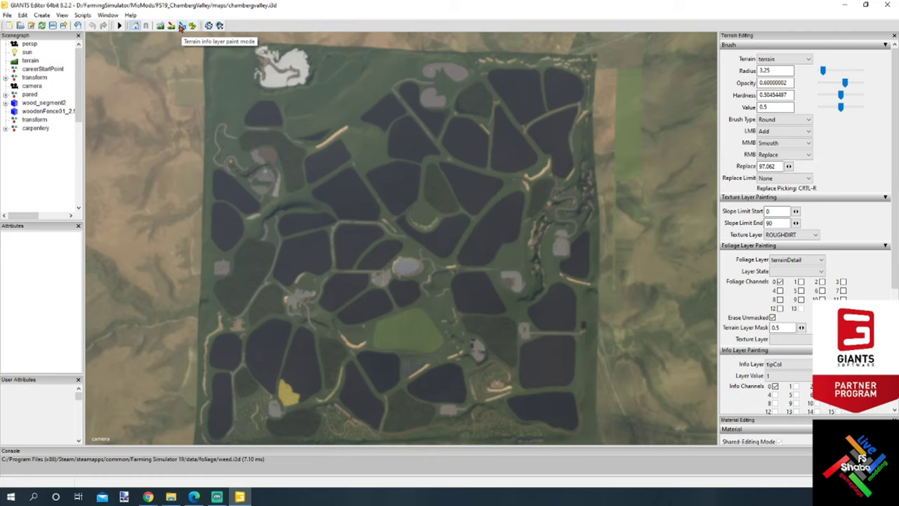
click(182, 26)
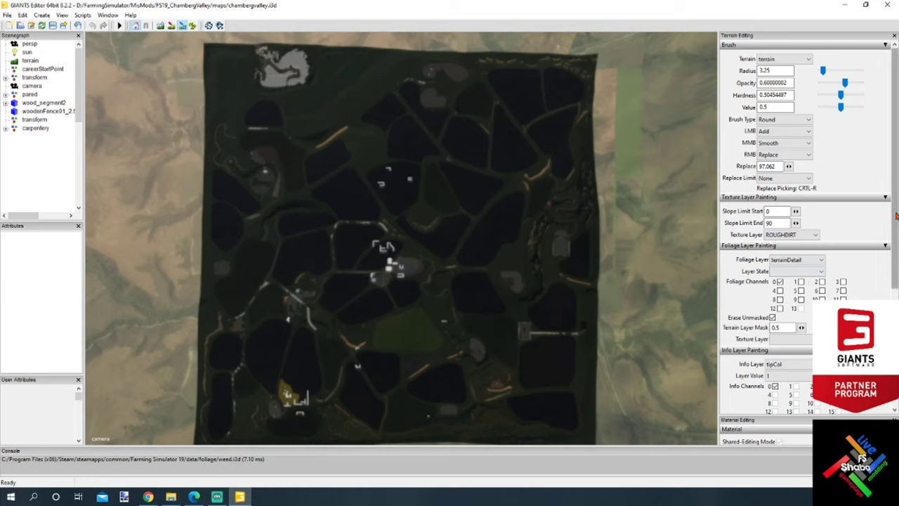
drag(896, 217, 897, 184)
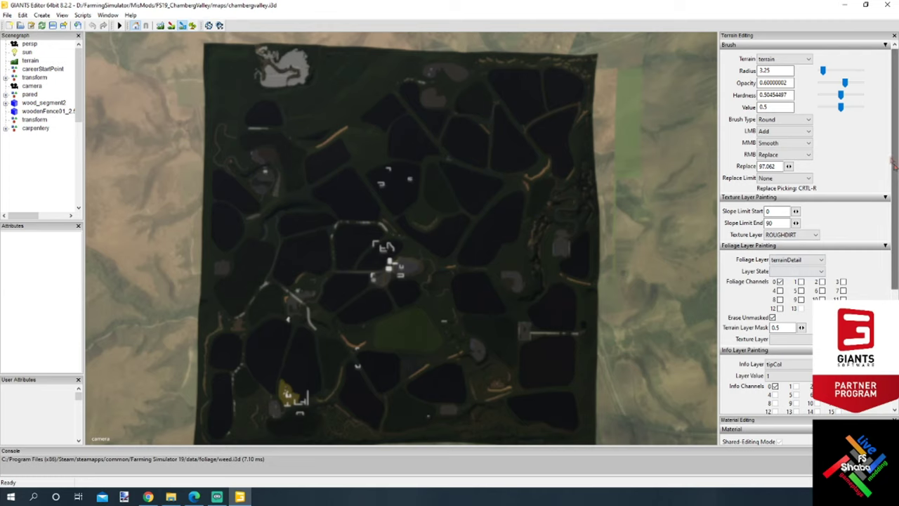
drag(896, 169, 897, 217)
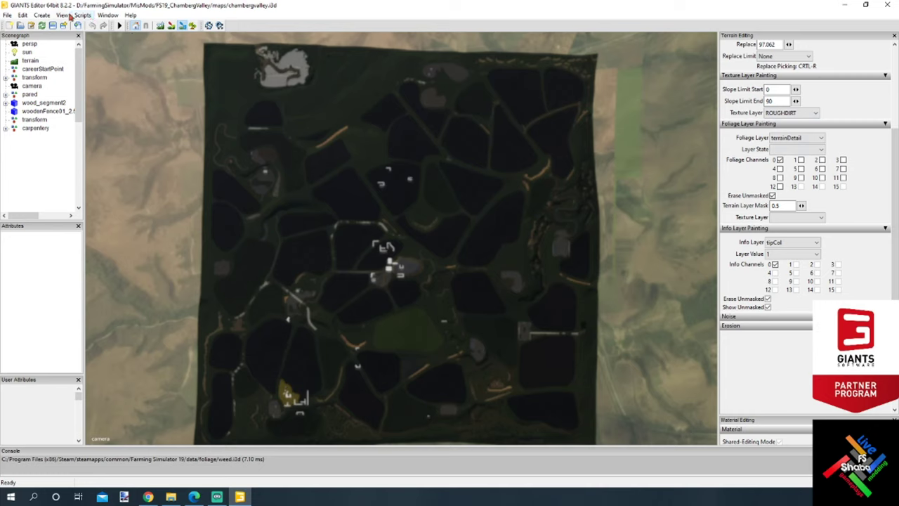
click(106, 15)
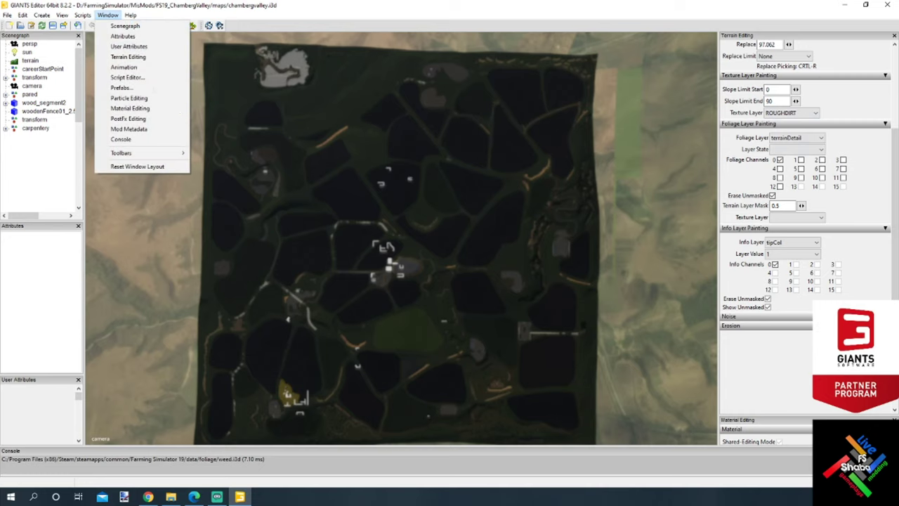
mouse_move(131, 14)
click(830, 144)
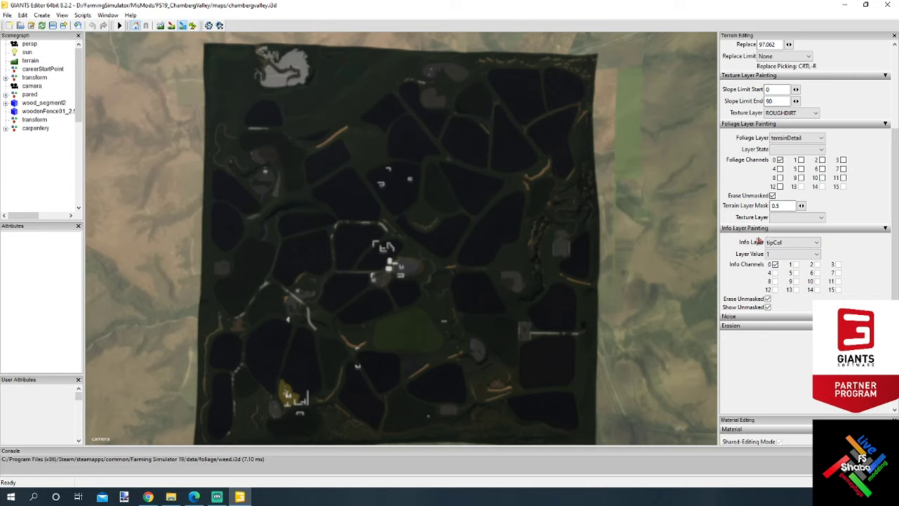
Select soilMapChamberg as the info layer for painting and use layer value 1
click(801, 242)
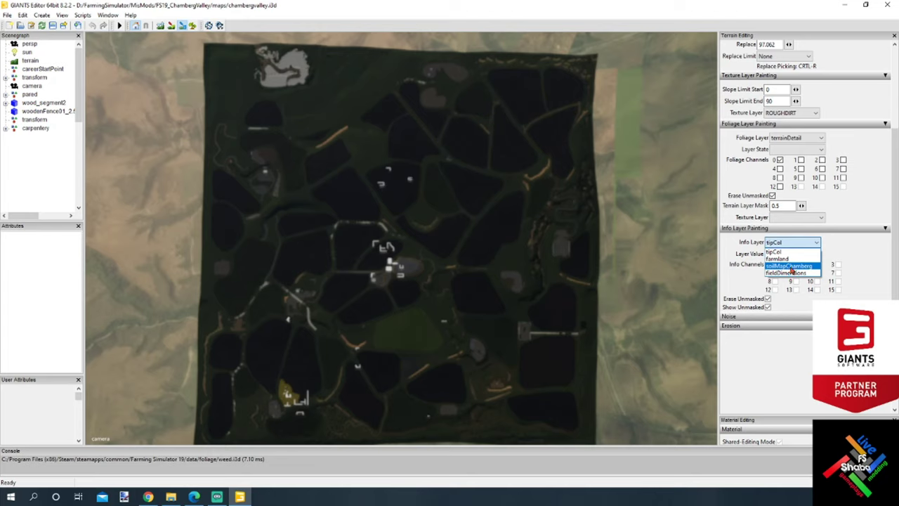
click(792, 267)
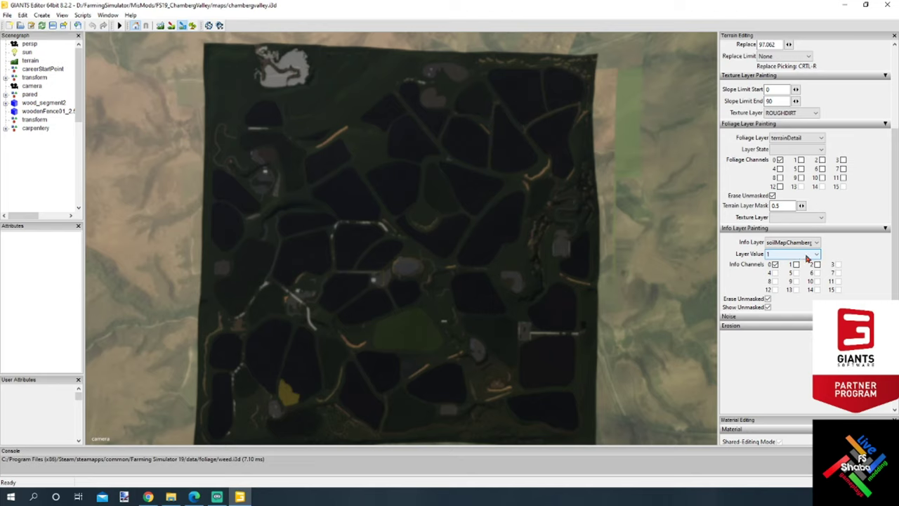
click(815, 254)
click(798, 269)
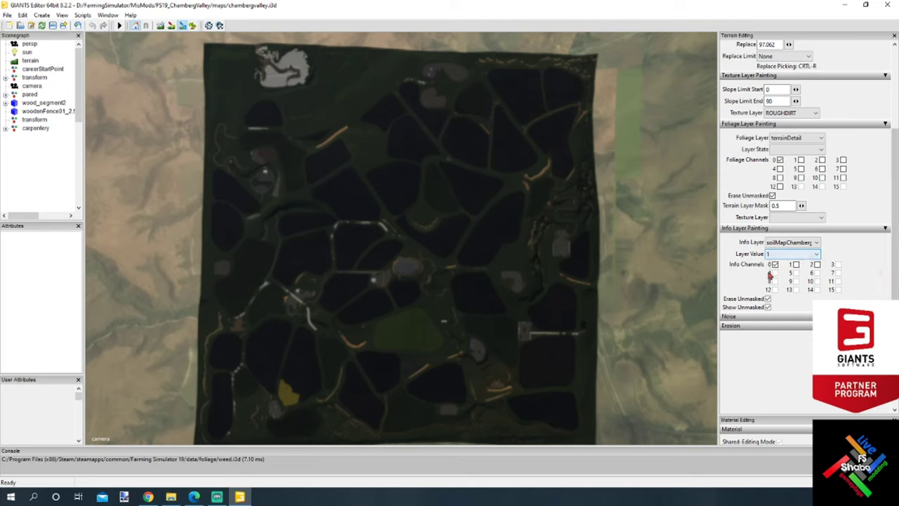
Switch info channels 0 and 1 on and off to see which layer value each combination shows, ending with both enabled
click(796, 266)
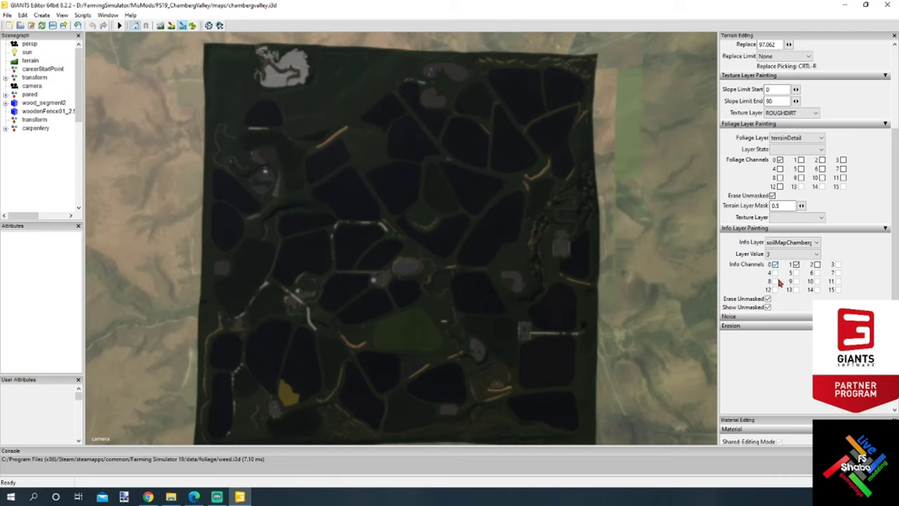
click(774, 264)
click(795, 265)
click(774, 265)
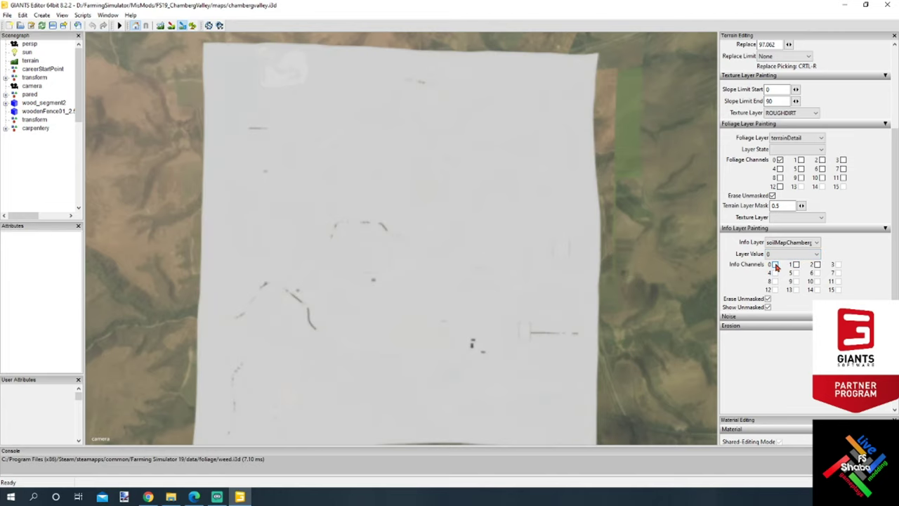
click(775, 265)
click(795, 265)
click(775, 265)
click(795, 265)
click(775, 265)
click(795, 265)
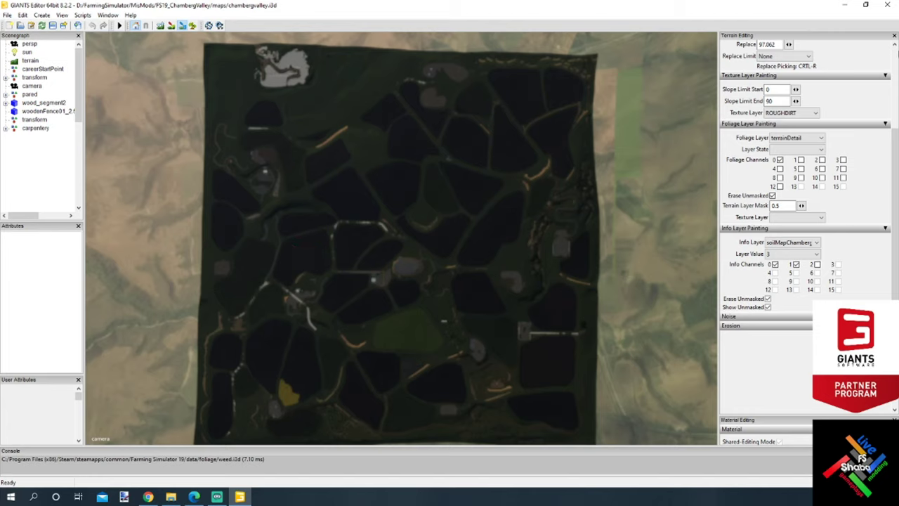
Set the terrain brush radius to 100 and paint a test stroke down the western part of the map
scroll(807, 175, up, 5)
click(783, 59)
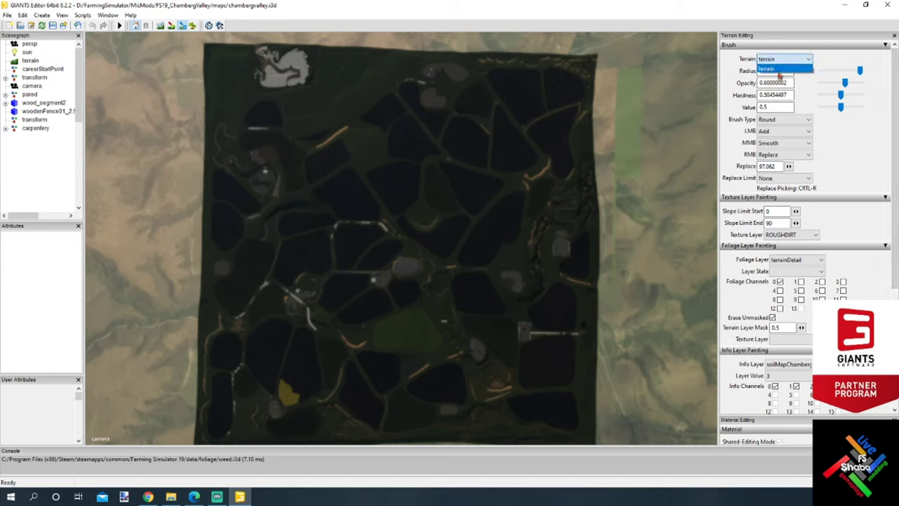
click(782, 68)
double_click(780, 71)
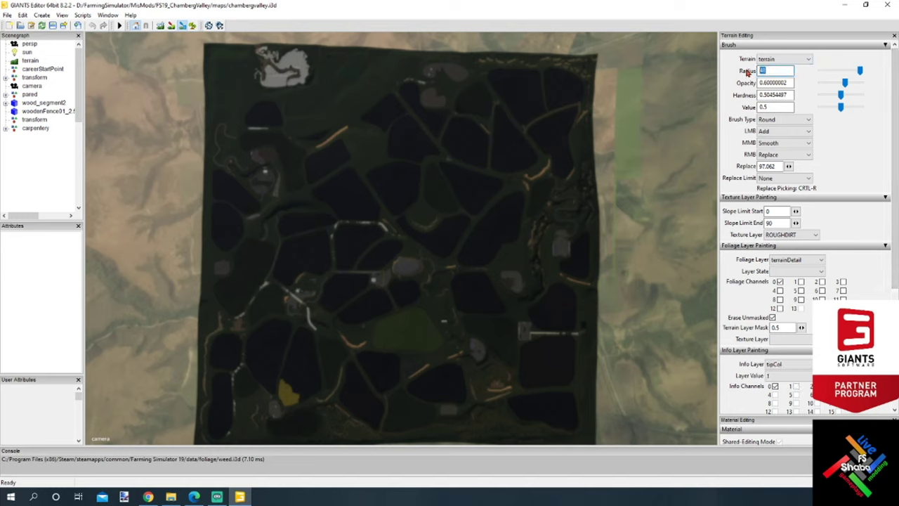
text(100)
mouse_move(287, 185)
mouse_down()
mouse_move(274, 215)
mouse_move(340, 338)
mouse_move(295, 290)
mouse_move(273, 217)
mouse_move(299, 182)
mouse_move(261, 203)
mouse_move(281, 267)
mouse_up()
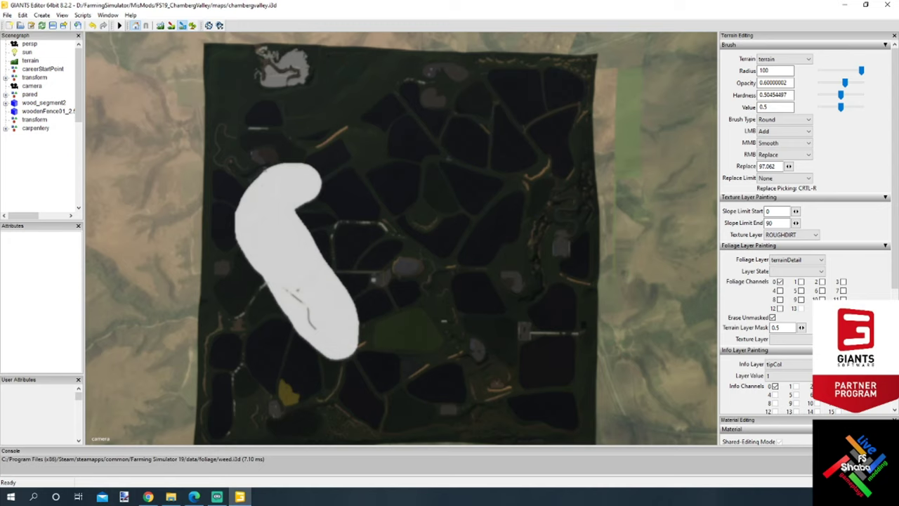
Set the RMB brush mode to Subtract and erase the test stroke in the western part of the map
key(alt+Tab)
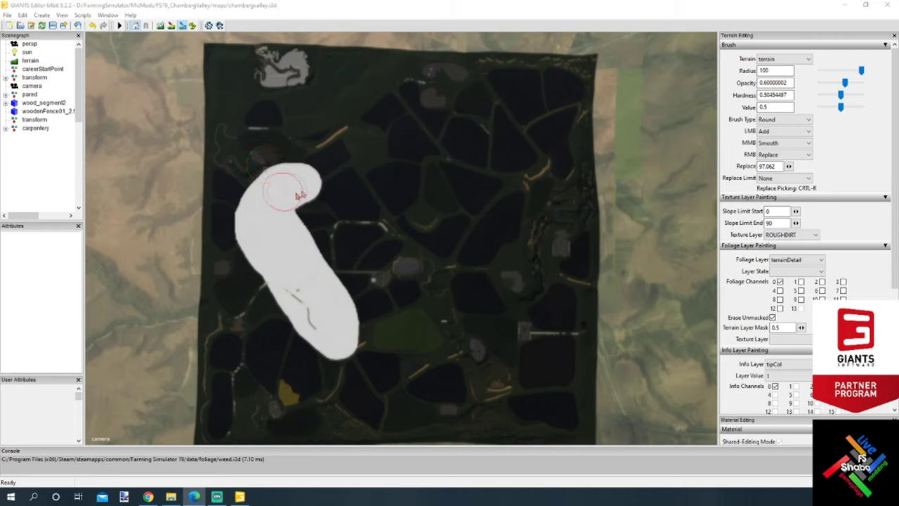
click(790, 154)
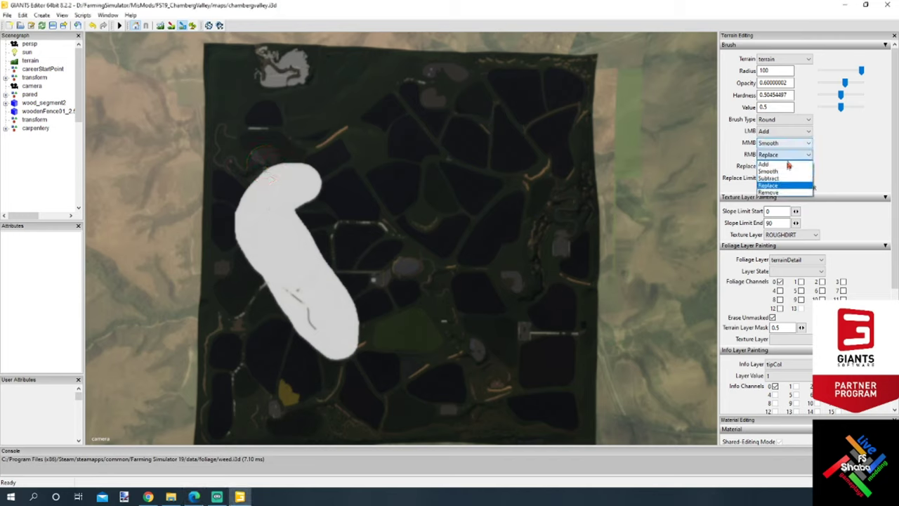
click(780, 171)
mouse_move(309, 173)
right_down()
mouse_move(245, 198)
mouse_move(247, 255)
mouse_move(313, 328)
mouse_move(359, 361)
mouse_move(347, 307)
mouse_move(310, 259)
mouse_move(292, 206)
mouse_move(329, 197)
mouse_move(265, 211)
mouse_move(287, 278)
mouse_move(332, 324)
right_up()
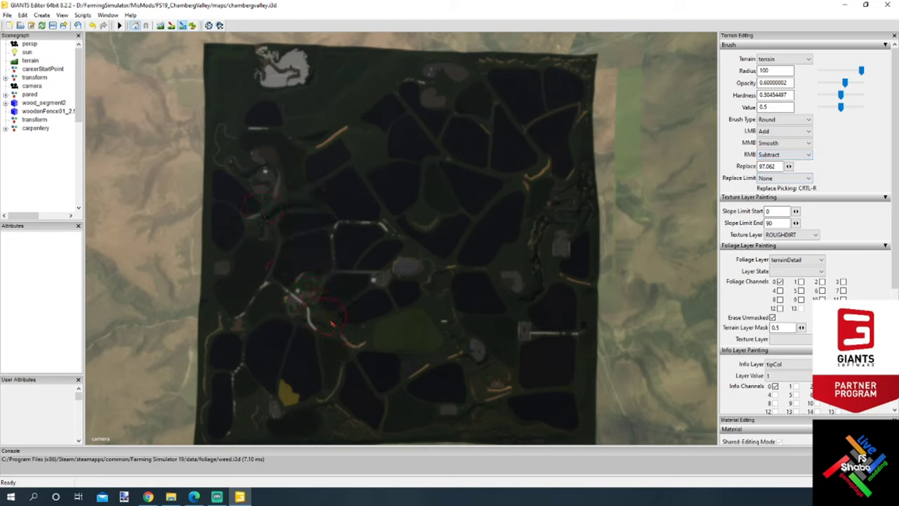
Reduce the brush radius to 95.75, paint a test stroke along the eastern side of the map and erase it
ctrl+scroll(391, 233, down, 1)
mouse_move(570, 197)
mouse_down()
mouse_move(547, 219)
mouse_move(545, 315)
mouse_move(543, 258)
mouse_move(567, 190)
mouse_move(542, 225)
mouse_move(552, 285)
mouse_move(547, 232)
mouse_move(566, 188)
mouse_up()
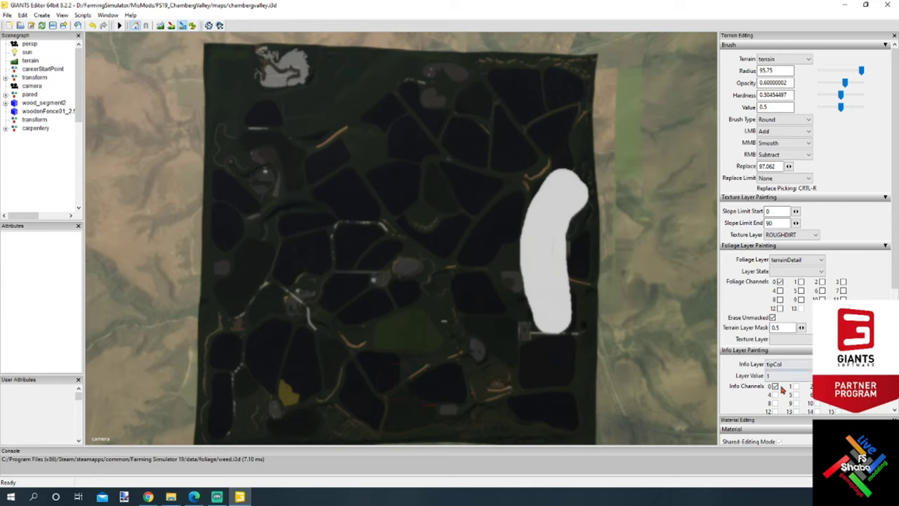
click(787, 340)
mouse_move(551, 189)
mouse_down()
mouse_move(552, 346)
mouse_move(543, 307)
mouse_move(561, 189)
mouse_move(571, 183)
mouse_move(565, 320)
mouse_up()
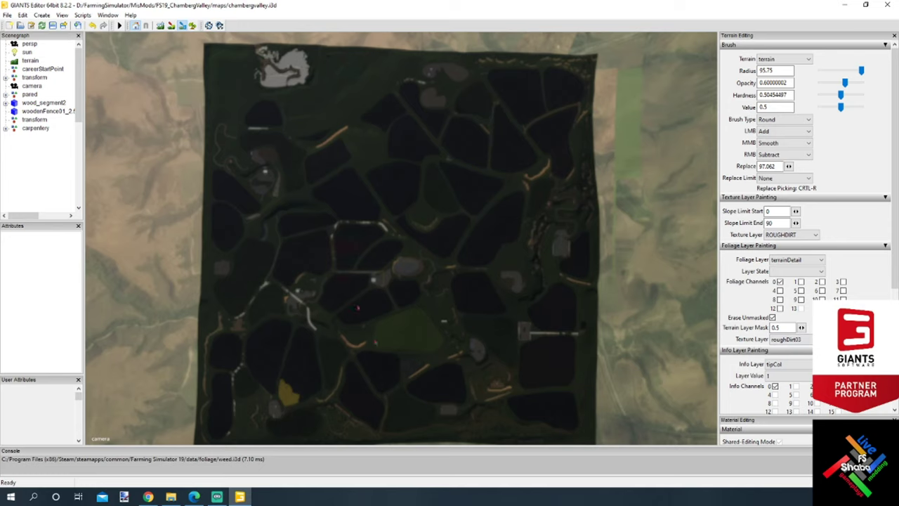
Select the soilMapChamberg info layer again and disable and re-enable info channel 0 to compare layer values 0 and 1
click(788, 364)
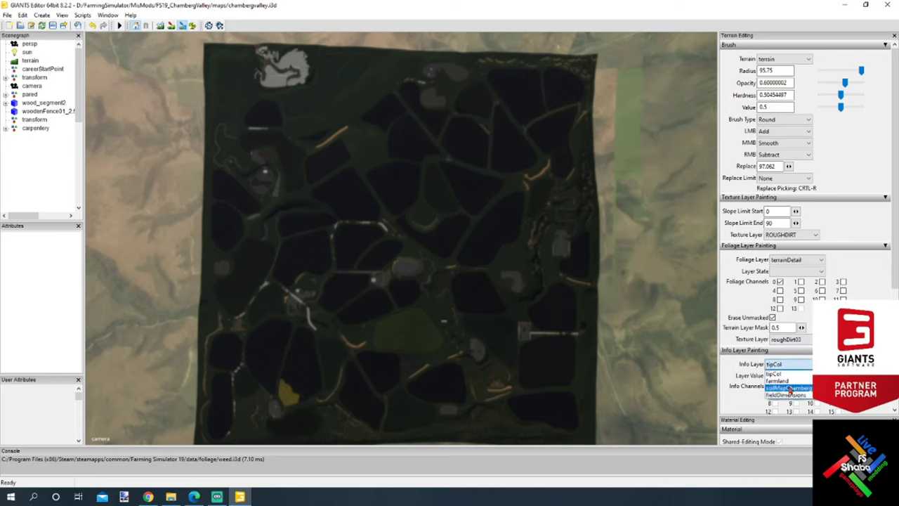
click(790, 388)
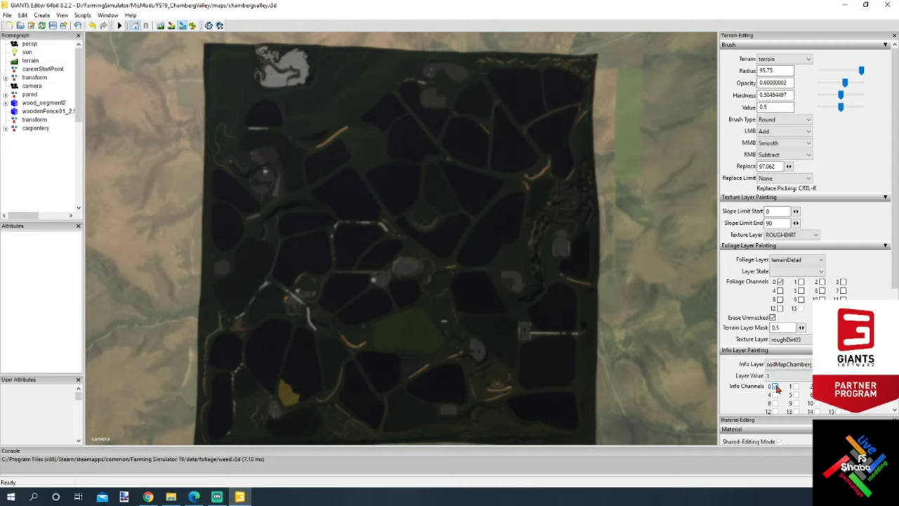
click(775, 387)
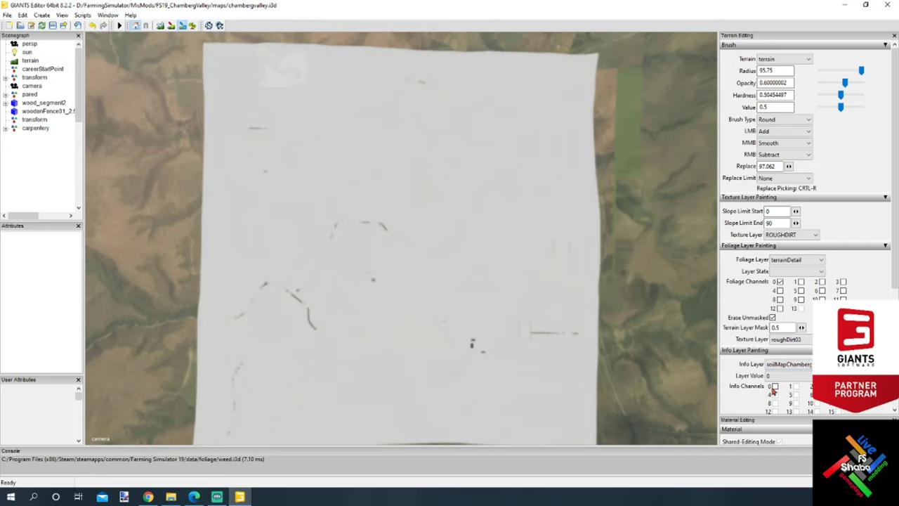
click(775, 388)
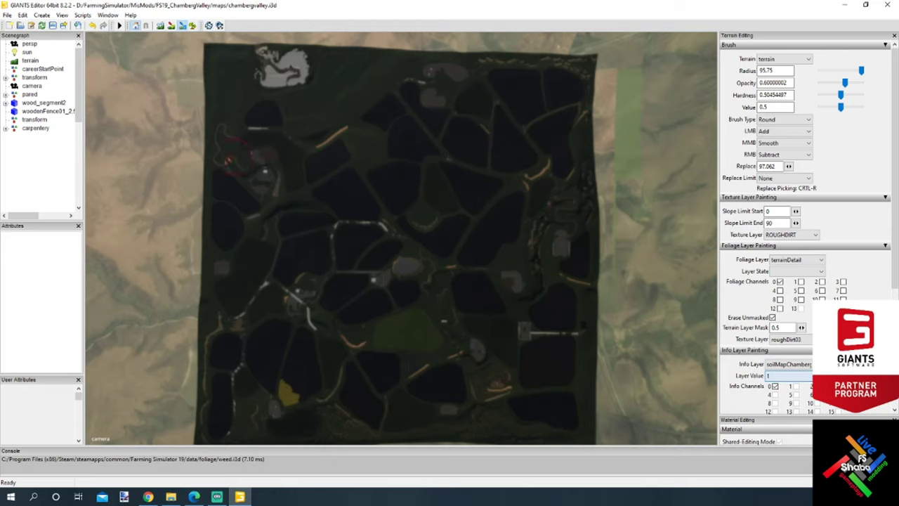
View the tipCol info layer in info layer paint mode and return to the soilMapChamberg layer
click(796, 359)
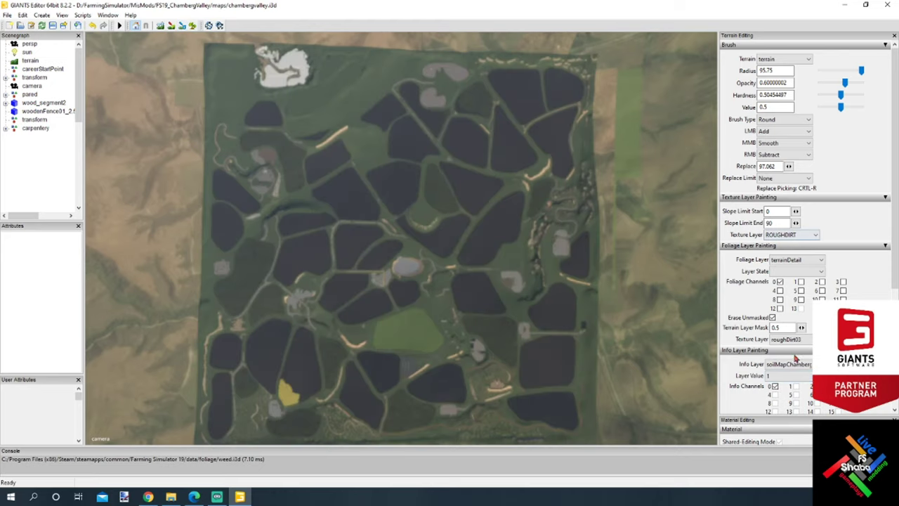
click(790, 363)
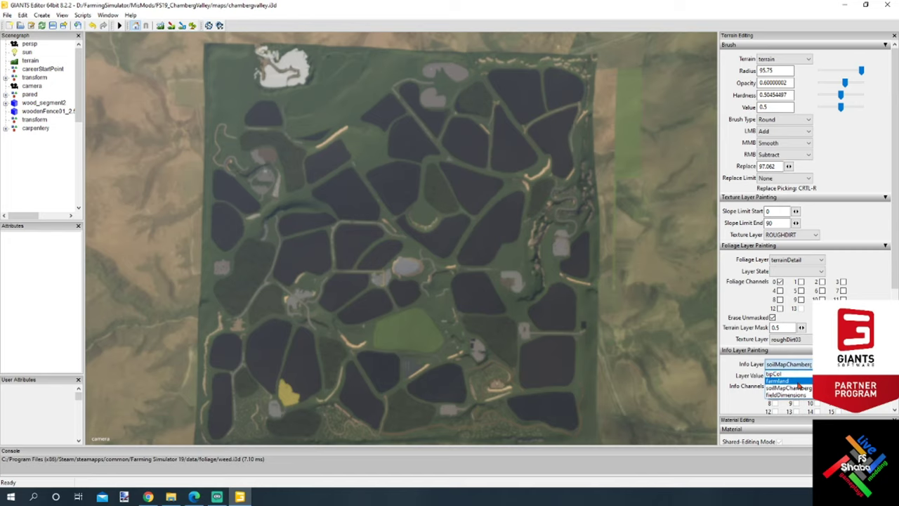
click(799, 374)
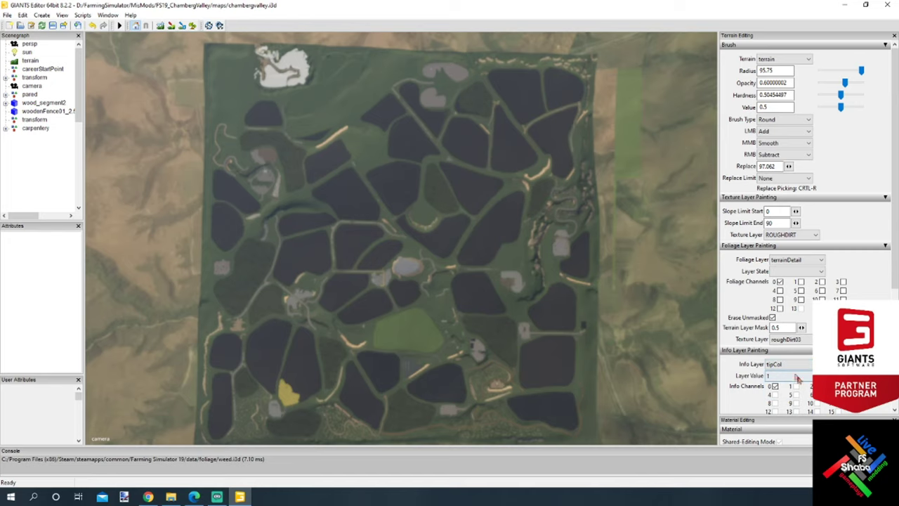
click(182, 25)
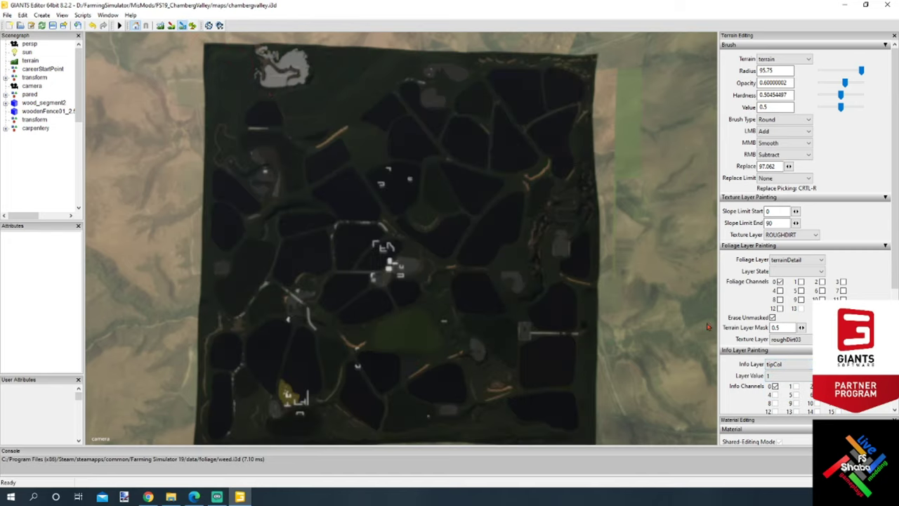
click(788, 364)
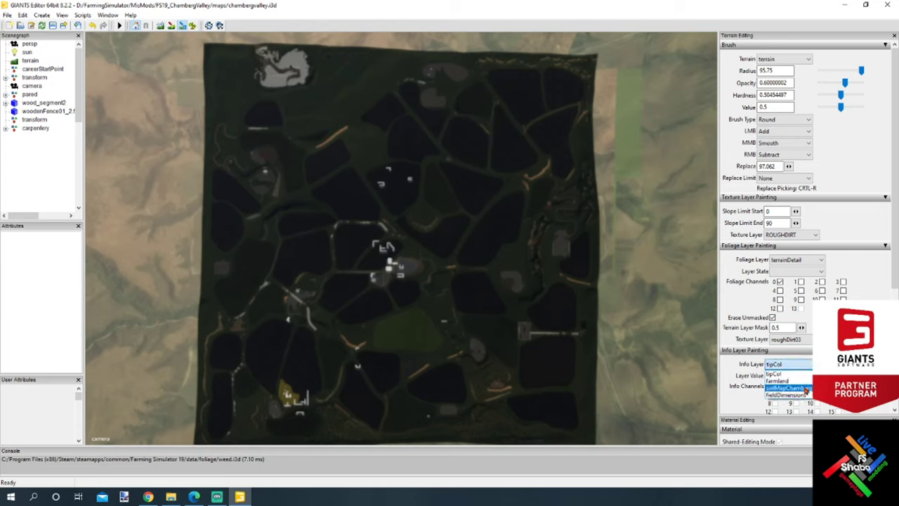
click(791, 387)
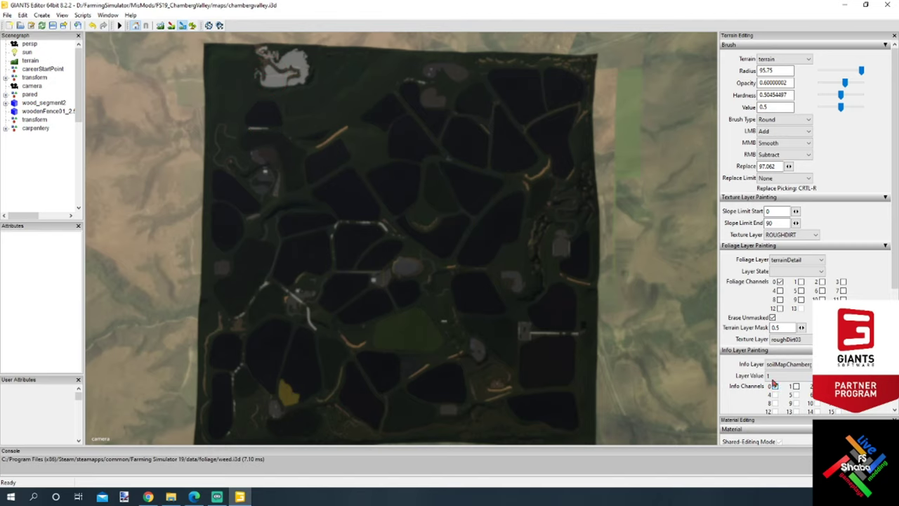
Compare the soilMapChamberg layer values by toggling info channels 0 and 1, ending with only channel 0 enabled
click(774, 387)
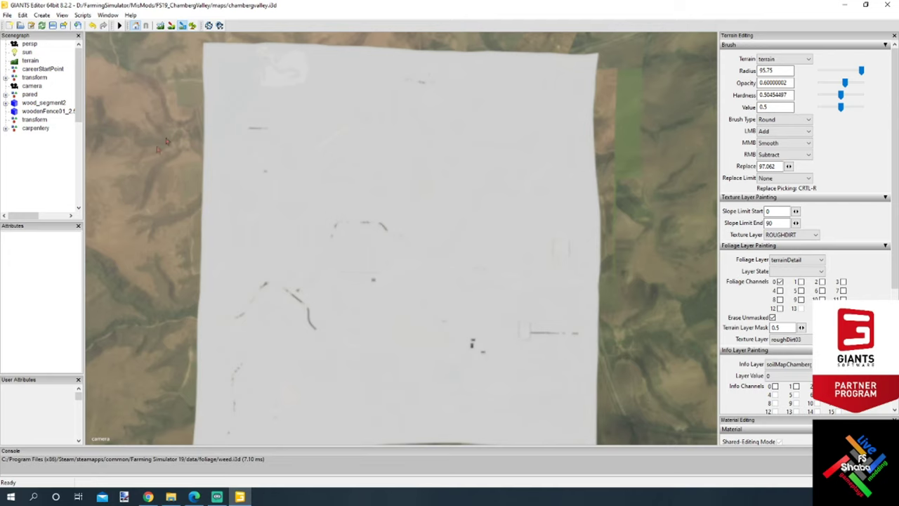
click(776, 386)
click(770, 375)
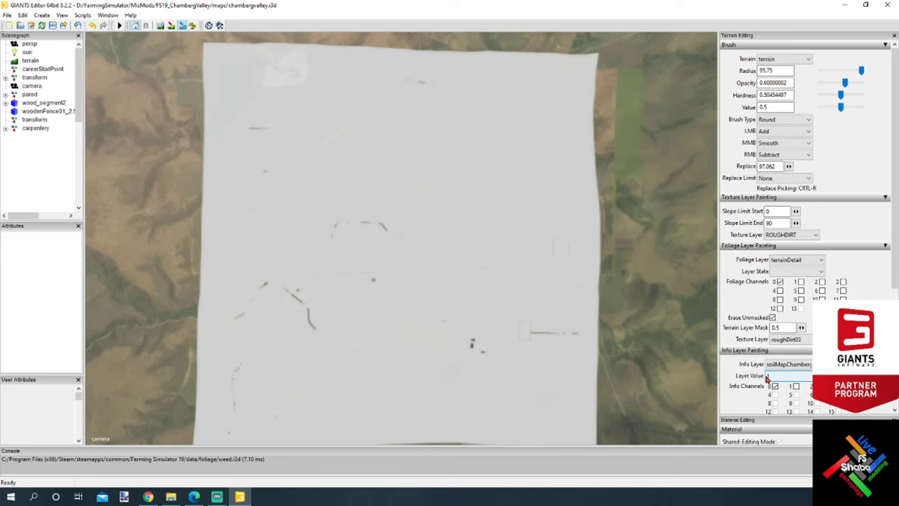
key(Return)
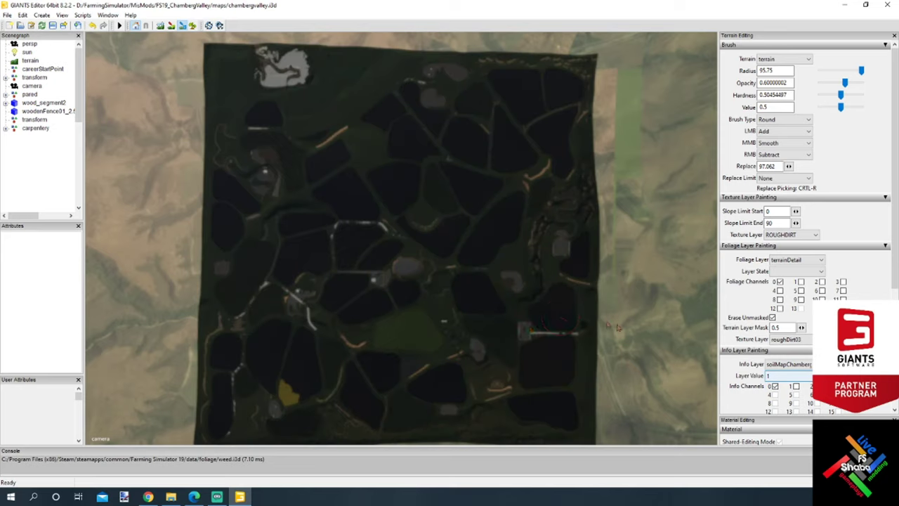
click(796, 387)
click(774, 387)
click(774, 386)
click(775, 387)
click(796, 386)
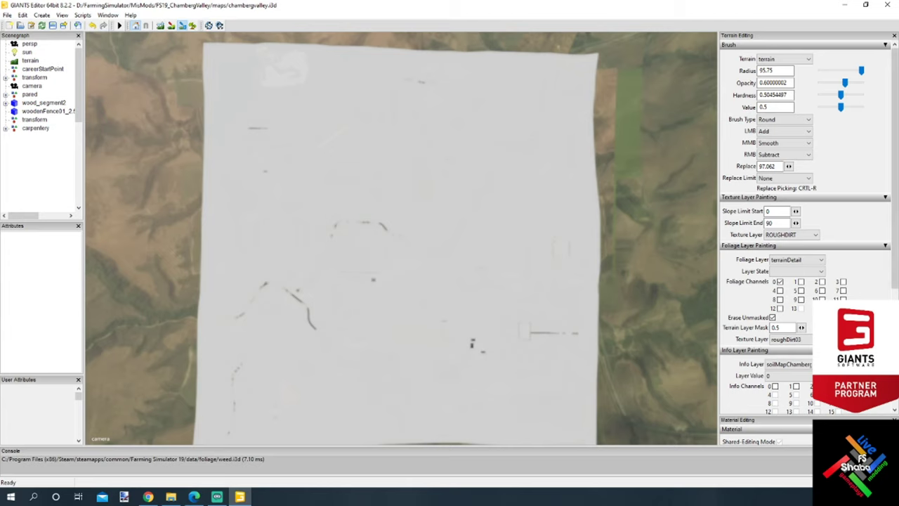
click(774, 387)
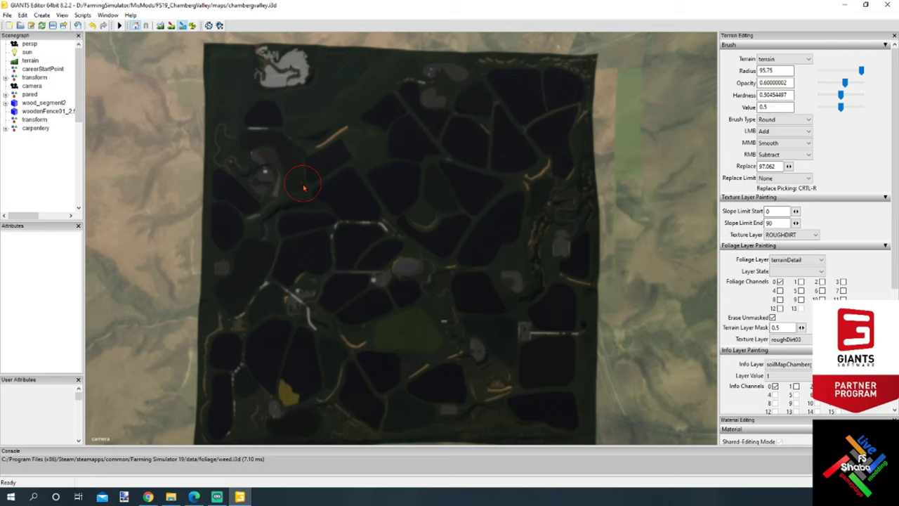
Reduce the brush radius to 81.5 and set the soilMapChamberg layer value to 3 with info channels 0 and 1 enabled
ctrl+scroll(336, 264, down, 1)
ctrl+scroll(335, 264, down, 1)
click(797, 388)
click(775, 386)
double_click(769, 376)
text(3)
click(774, 385)
mouse_move(217, 496)
ctrl+scroll(415, 277, down, 2)
ctrl+scroll(414, 271, down, 1)
ctrl+scroll(415, 272, down, 1)
click(780, 376)
click(774, 386)
click(774, 387)
Paint layer value 3 over the map's centre and western edge, and fill the rest of the map using brush radius 600
click(404, 258)
mouse_move(374, 226)
mouse_down()
mouse_move(364, 202)
mouse_move(395, 244)
mouse_move(434, 264)
mouse_move(372, 185)
mouse_move(359, 194)
mouse_move(366, 241)
mouse_move(386, 264)
mouse_up()
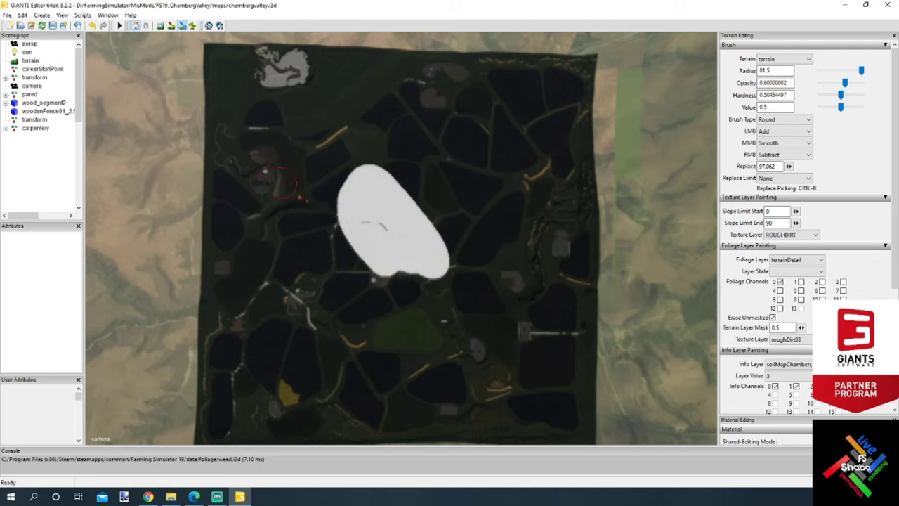
mouse_move(238, 163)
mouse_down()
mouse_move(234, 57)
mouse_move(214, 56)
mouse_move(220, 95)
mouse_move(211, 158)
mouse_up()
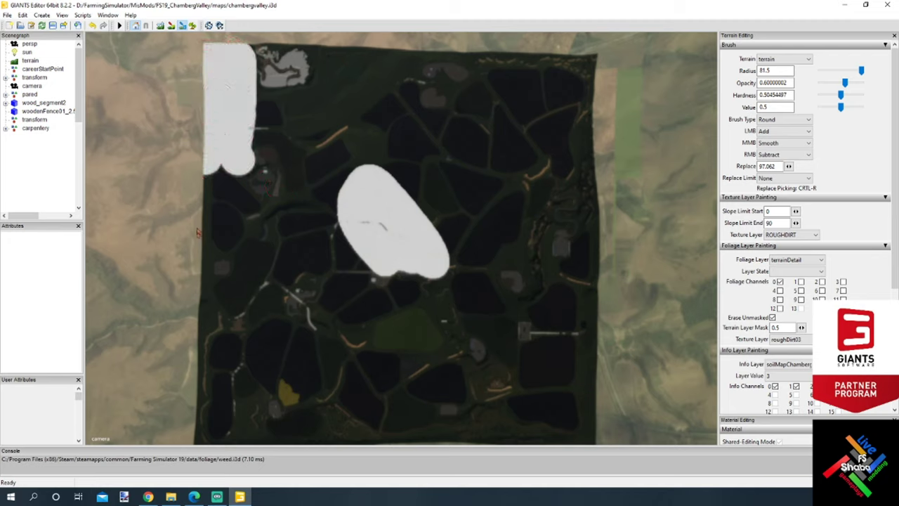
mouse_move(198, 234)
mouse_down()
mouse_move(215, 264)
mouse_move(238, 168)
mouse_move(220, 172)
mouse_move(206, 238)
mouse_move(202, 380)
mouse_move(227, 251)
mouse_move(225, 309)
mouse_up()
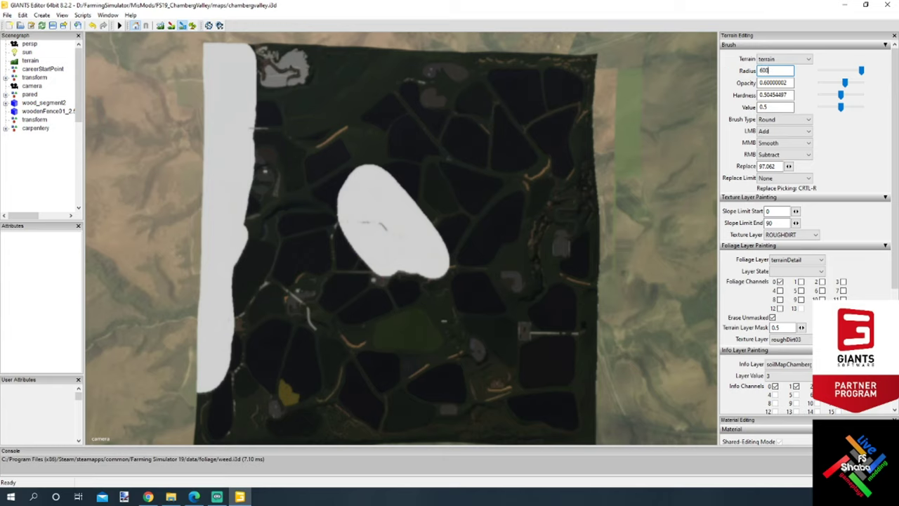
mouse_move(462, 193)
mouse_down()
mouse_move(344, 125)
mouse_move(528, 145)
mouse_move(541, 207)
mouse_move(457, 380)
mouse_move(238, 395)
mouse_move(302, 201)
mouse_move(421, 341)
mouse_move(301, 221)
mouse_up()
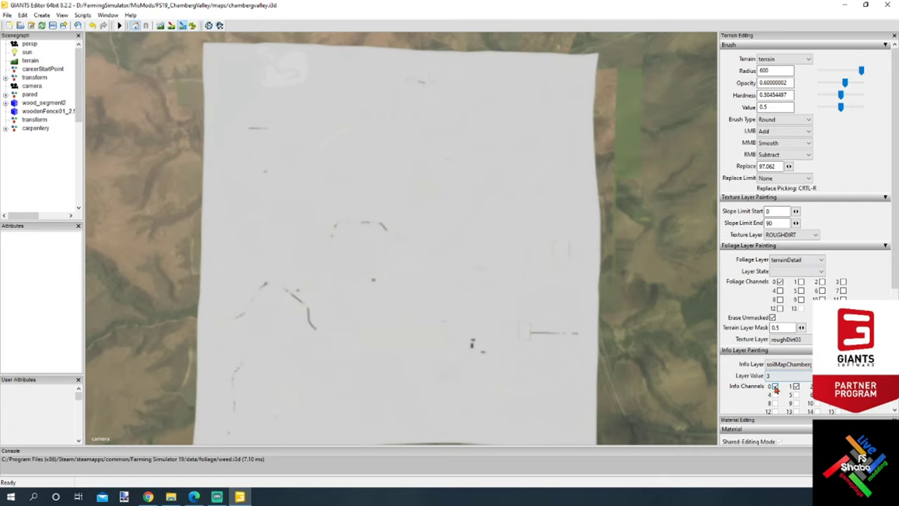
Paint soilMapChamberg layer value 2 with only info channel 1 enabled, using brush radius 51.25: northwest edge, arch, northeast edge and southwest area
click(796, 386)
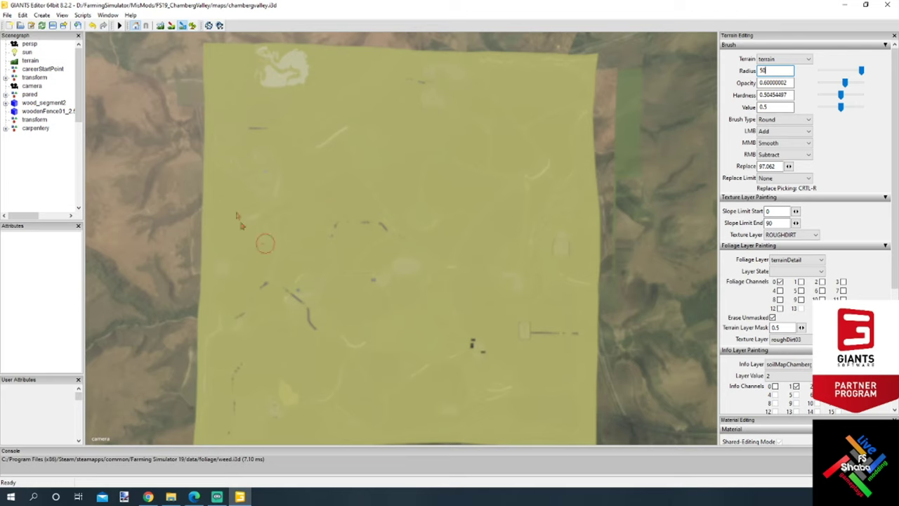
mouse_move(213, 124)
mouse_down()
mouse_move(266, 65)
mouse_move(209, 115)
mouse_move(230, 45)
mouse_move(206, 64)
mouse_move(203, 95)
mouse_move(227, 57)
mouse_move(282, 50)
mouse_move(255, 49)
mouse_move(214, 99)
mouse_move(208, 212)
mouse_move(238, 75)
mouse_move(214, 109)
mouse_move(210, 211)
mouse_move(245, 81)
mouse_move(224, 166)
mouse_move(226, 219)
mouse_up()
mouse_move(295, 316)
mouse_down()
mouse_move(294, 170)
mouse_move(320, 125)
mouse_move(316, 161)
mouse_move(372, 92)
mouse_move(334, 119)
mouse_move(296, 198)
mouse_move(296, 176)
mouse_move(306, 324)
mouse_move(327, 291)
mouse_move(340, 148)
mouse_move(385, 89)
mouse_move(436, 88)
mouse_move(365, 103)
mouse_move(321, 164)
mouse_move(314, 257)
mouse_move(321, 156)
mouse_move(378, 106)
mouse_move(432, 89)
mouse_move(356, 107)
mouse_move(326, 128)
mouse_move(354, 99)
mouse_move(411, 88)
mouse_move(450, 93)
mouse_move(359, 145)
mouse_move(450, 104)
mouse_up()
mouse_move(545, 109)
mouse_down()
mouse_move(515, 186)
mouse_move(519, 175)
mouse_move(520, 236)
mouse_move(496, 246)
mouse_move(534, 120)
mouse_move(534, 245)
mouse_move(518, 140)
mouse_move(453, 113)
mouse_move(517, 192)
mouse_move(445, 89)
mouse_move(518, 124)
mouse_move(486, 58)
mouse_move(566, 61)
mouse_move(511, 59)
mouse_up()
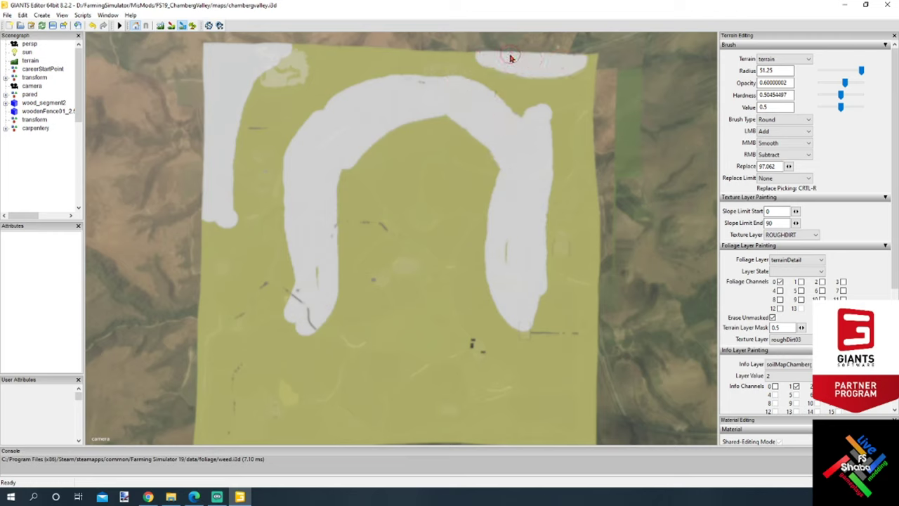
mouse_move(309, 380)
mouse_down()
mouse_move(219, 294)
mouse_move(206, 295)
mouse_move(261, 394)
mouse_move(233, 368)
mouse_move(207, 315)
mouse_move(209, 356)
mouse_move(236, 409)
mouse_move(271, 429)
mouse_move(244, 331)
mouse_move(266, 417)
mouse_move(201, 373)
mouse_move(234, 422)
mouse_move(289, 429)
mouse_up()
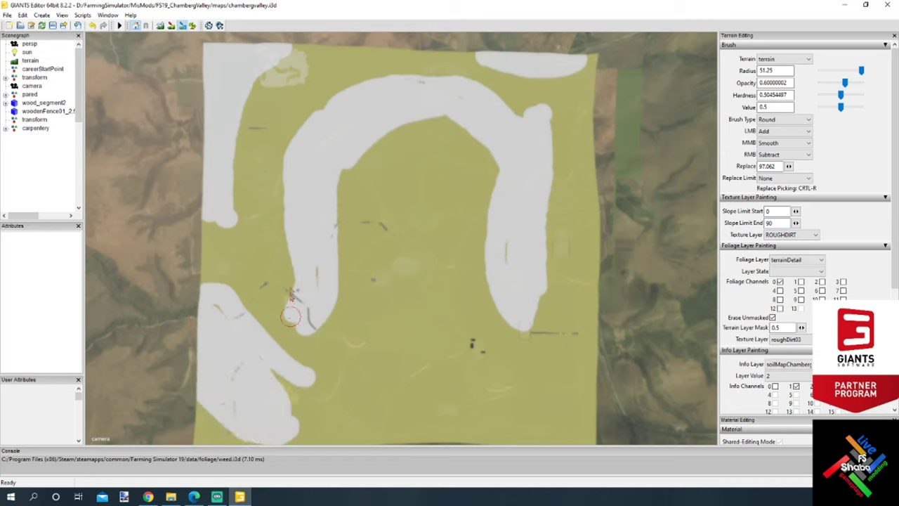
Extend layer value 2 across most of the remaining terrain using brush radii 51.25 to 59.25, leaving scattered islands of value 3
mouse_move(289, 184)
mouse_down()
mouse_move(279, 233)
mouse_move(335, 323)
mouse_move(294, 246)
mouse_move(323, 298)
mouse_move(321, 309)
mouse_move(297, 311)
mouse_move(318, 334)
mouse_move(406, 349)
mouse_move(352, 316)
mouse_move(332, 267)
mouse_move(333, 182)
mouse_move(369, 323)
mouse_move(417, 353)
mouse_move(353, 318)
mouse_move(393, 338)
mouse_move(380, 355)
mouse_up()
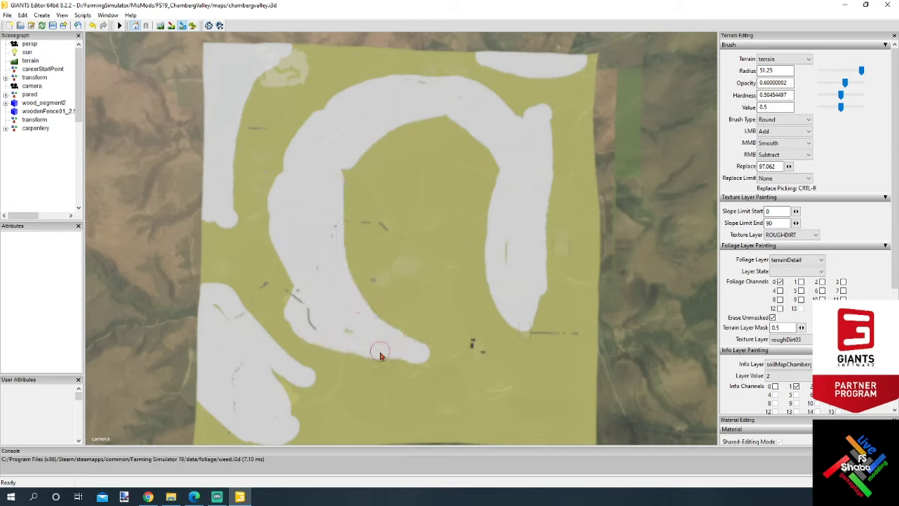
mouse_move(446, 115)
mouse_down()
mouse_move(524, 289)
mouse_move(469, 219)
mouse_move(489, 206)
mouse_move(404, 237)
mouse_move(518, 210)
mouse_move(405, 243)
mouse_move(508, 261)
mouse_move(441, 266)
mouse_move(547, 140)
mouse_move(502, 107)
mouse_move(564, 249)
mouse_move(552, 144)
mouse_move(520, 106)
mouse_move(565, 221)
mouse_move(509, 99)
mouse_move(559, 157)
mouse_move(567, 225)
mouse_move(552, 187)
mouse_move(546, 208)
mouse_move(555, 292)
mouse_move(543, 192)
mouse_move(562, 177)
mouse_move(580, 252)
mouse_move(570, 186)
mouse_move(584, 223)
mouse_move(538, 114)
mouse_move(587, 211)
mouse_move(581, 202)
mouse_move(592, 252)
mouse_move(538, 121)
mouse_move(485, 91)
mouse_move(445, 84)
mouse_move(373, 94)
mouse_move(325, 121)
mouse_move(291, 171)
mouse_move(361, 88)
mouse_move(297, 156)
mouse_move(342, 74)
mouse_move(304, 142)
mouse_move(328, 84)
mouse_move(325, 109)
mouse_move(321, 77)
mouse_move(281, 56)
mouse_move(335, 104)
mouse_move(295, 51)
mouse_move(427, 91)
mouse_move(398, 78)
mouse_move(538, 66)
mouse_move(561, 80)
mouse_move(514, 95)
mouse_move(566, 83)
mouse_move(572, 71)
mouse_move(542, 207)
mouse_move(502, 171)
mouse_move(412, 215)
mouse_move(400, 231)
mouse_move(327, 184)
mouse_move(373, 201)
mouse_move(412, 172)
mouse_move(408, 140)
mouse_move(460, 203)
mouse_move(390, 133)
mouse_move(423, 200)
mouse_move(361, 145)
mouse_move(367, 177)
mouse_up()
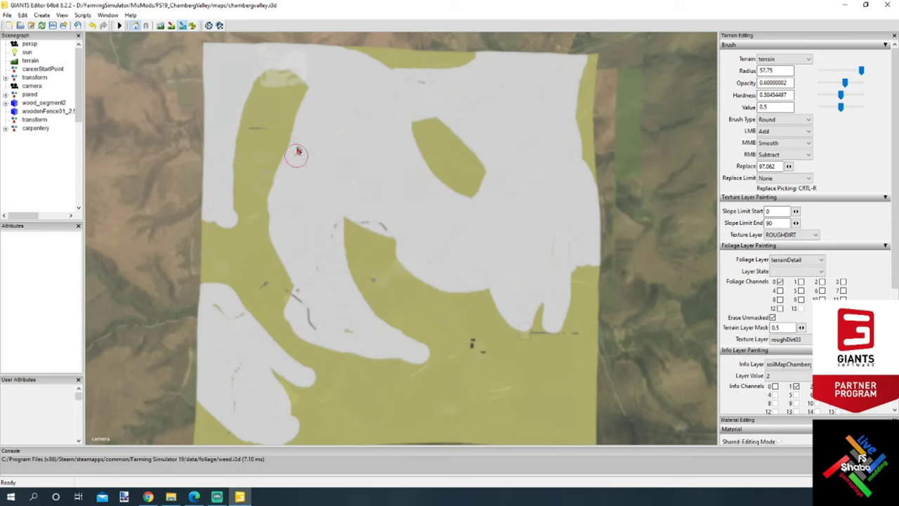
mouse_move(287, 156)
mouse_down()
mouse_move(231, 186)
mouse_move(317, 156)
mouse_move(233, 206)
mouse_move(225, 291)
mouse_up()
mouse_move(245, 238)
mouse_down()
mouse_move(247, 308)
mouse_move(258, 309)
mouse_move(276, 213)
mouse_move(265, 292)
mouse_move(349, 373)
mouse_move(431, 421)
mouse_move(290, 286)
mouse_move(283, 312)
mouse_move(281, 304)
mouse_move(411, 438)
mouse_move(391, 406)
mouse_move(323, 356)
mouse_move(286, 358)
mouse_move(354, 407)
mouse_move(282, 391)
mouse_move(292, 442)
mouse_move(278, 379)
mouse_move(302, 416)
mouse_move(364, 416)
mouse_move(407, 442)
mouse_move(436, 440)
mouse_move(400, 309)
mouse_move(406, 245)
mouse_move(382, 319)
mouse_move(416, 328)
mouse_move(528, 301)
mouse_move(492, 392)
mouse_move(425, 319)
mouse_move(429, 273)
mouse_move(428, 368)
mouse_move(491, 327)
mouse_move(511, 329)
mouse_move(445, 381)
mouse_move(431, 351)
mouse_move(449, 280)
mouse_move(413, 301)
mouse_move(452, 401)
mouse_move(500, 346)
mouse_move(475, 364)
mouse_move(457, 409)
mouse_move(477, 450)
mouse_move(490, 420)
mouse_move(537, 412)
mouse_move(588, 442)
mouse_move(587, 429)
mouse_move(523, 368)
mouse_move(532, 348)
mouse_move(554, 359)
mouse_move(586, 391)
mouse_move(589, 406)
mouse_move(577, 409)
mouse_move(589, 407)
mouse_move(592, 368)
mouse_move(551, 334)
mouse_move(581, 279)
mouse_move(569, 318)
mouse_move(584, 359)
mouse_move(576, 332)
mouse_move(584, 255)
mouse_move(499, 362)
mouse_move(471, 417)
mouse_move(522, 385)
mouse_move(542, 294)
mouse_up()
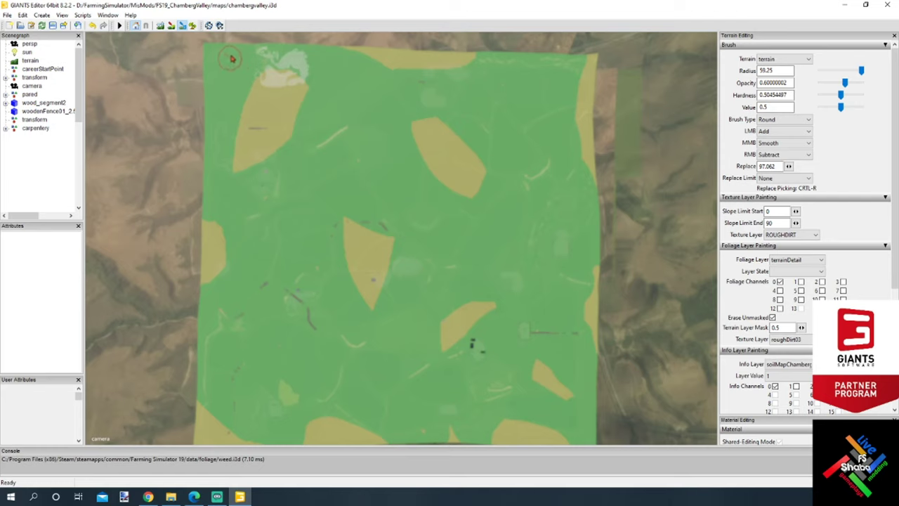
Paint layer value 1 with only info channel 0 enabled on the northwest corner and along a winding band from the western to the southern edge
mouse_move(235, 57)
mouse_down()
mouse_move(198, 65)
mouse_move(190, 91)
mouse_move(206, 50)
mouse_move(212, 42)
mouse_move(202, 89)
mouse_move(234, 47)
mouse_move(201, 115)
mouse_up()
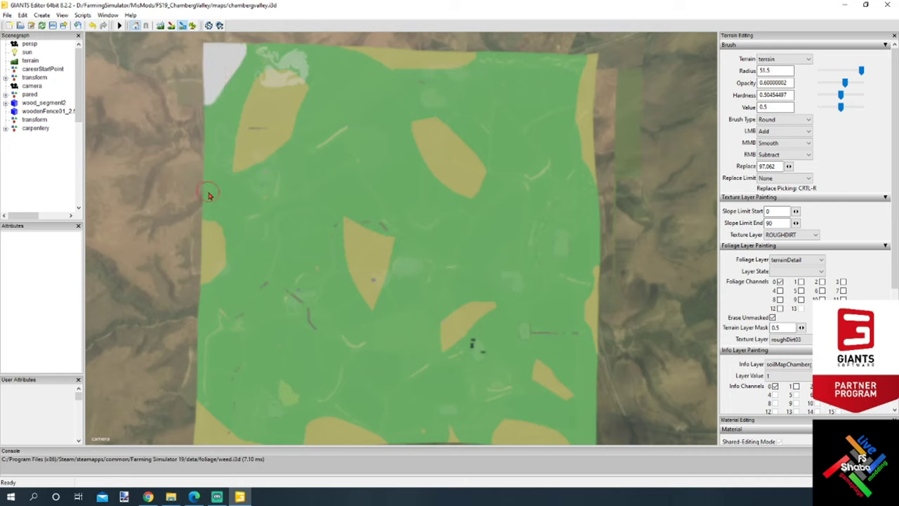
ctrl+scroll(207, 190, down, 4)
mouse_move(202, 192)
mouse_down()
mouse_move(257, 221)
mouse_move(271, 263)
mouse_move(199, 342)
mouse_move(211, 339)
mouse_move(227, 368)
mouse_move(209, 349)
mouse_move(217, 365)
mouse_move(262, 408)
mouse_move(347, 390)
mouse_move(421, 414)
mouse_move(455, 444)
mouse_move(437, 383)
mouse_move(412, 358)
mouse_move(442, 381)
mouse_move(426, 368)
mouse_move(446, 380)
mouse_move(473, 371)
mouse_move(519, 325)
mouse_move(458, 390)
mouse_move(452, 413)
mouse_move(484, 382)
mouse_move(465, 419)
mouse_up()
Increase the brush radius to 60.75 and paint connected areas of layer value 1 across the map, leaving value 2 rings around the value 3 islands
ctrl+scroll(205, 337, up, 3)
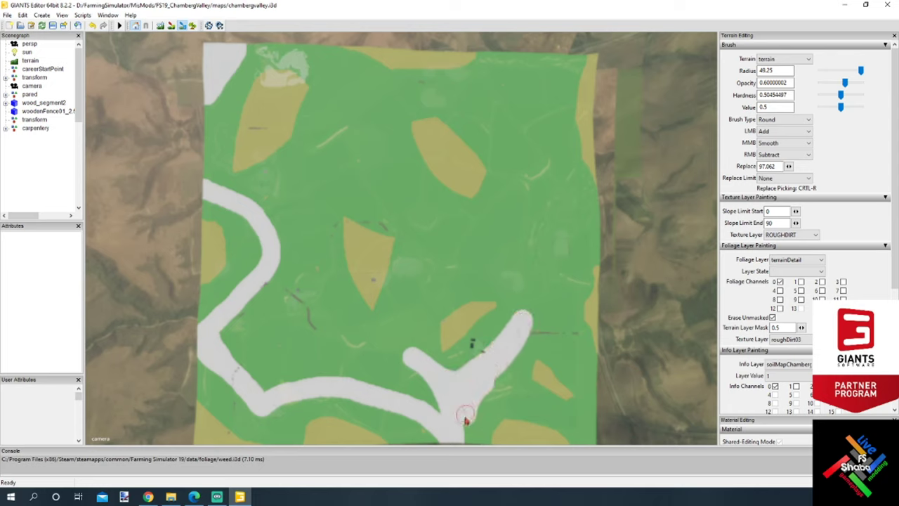
ctrl+scroll(425, 372, up, 2)
ctrl+scroll(440, 391, up, 1)
mouse_move(440, 393)
mouse_down()
mouse_move(399, 347)
mouse_move(401, 323)
mouse_move(426, 291)
mouse_move(444, 241)
mouse_move(393, 322)
mouse_move(349, 336)
mouse_move(281, 286)
mouse_move(324, 344)
mouse_move(314, 362)
mouse_move(259, 380)
mouse_move(268, 276)
mouse_move(306, 352)
mouse_move(260, 341)
mouse_move(255, 302)
mouse_move(232, 332)
mouse_move(262, 373)
mouse_move(250, 369)
mouse_move(275, 374)
mouse_move(266, 300)
mouse_move(287, 339)
mouse_move(315, 351)
mouse_move(393, 343)
mouse_move(337, 352)
mouse_move(314, 367)
mouse_move(358, 381)
mouse_move(366, 377)
mouse_move(351, 363)
mouse_move(386, 366)
mouse_move(434, 403)
mouse_move(388, 383)
mouse_up()
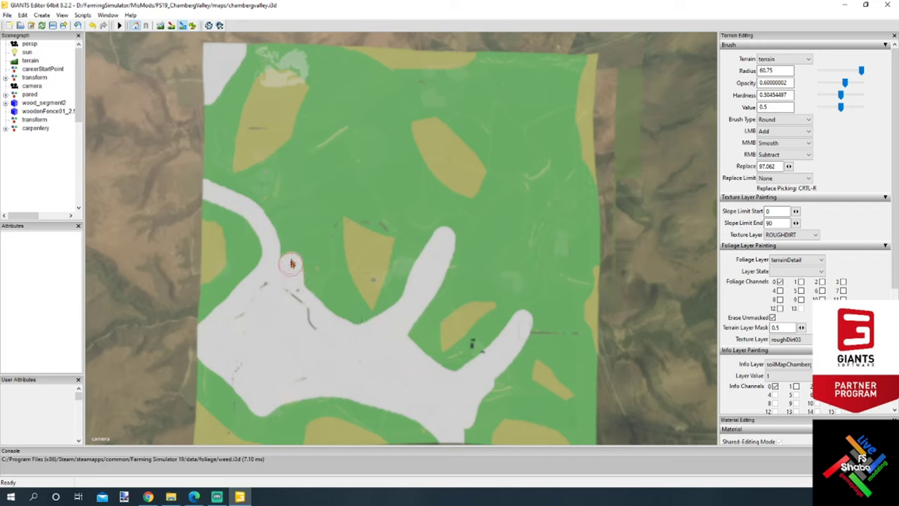
mouse_move(292, 263)
mouse_down()
mouse_move(301, 211)
mouse_move(349, 167)
mouse_move(318, 188)
mouse_move(283, 265)
mouse_move(268, 212)
mouse_move(277, 220)
mouse_move(353, 161)
mouse_move(262, 203)
mouse_move(346, 160)
mouse_move(365, 124)
mouse_up()
mouse_move(341, 70)
mouse_down()
mouse_move(347, 104)
mouse_move(328, 153)
mouse_move(298, 186)
mouse_move(317, 165)
mouse_move(343, 80)
mouse_move(319, 51)
mouse_move(361, 94)
mouse_move(365, 116)
mouse_move(333, 177)
mouse_move(351, 165)
mouse_move(384, 179)
mouse_move(431, 222)
mouse_move(433, 245)
mouse_move(428, 207)
mouse_move(364, 87)
mouse_move(385, 160)
mouse_move(369, 154)
mouse_move(382, 83)
mouse_move(364, 88)
mouse_move(403, 102)
mouse_move(451, 95)
mouse_move(526, 56)
mouse_move(539, 89)
mouse_move(545, 52)
mouse_move(547, 85)
mouse_move(555, 60)
mouse_move(540, 113)
mouse_move(533, 201)
mouse_move(533, 135)
mouse_move(509, 88)
mouse_move(486, 82)
mouse_move(472, 93)
mouse_move(511, 133)
mouse_move(524, 174)
mouse_move(498, 108)
mouse_move(513, 75)
mouse_move(527, 89)
mouse_move(523, 73)
mouse_move(532, 129)
mouse_move(520, 199)
mouse_move(485, 229)
mouse_move(436, 250)
mouse_move(518, 198)
mouse_move(530, 140)
mouse_move(567, 208)
mouse_move(548, 197)
mouse_move(564, 232)
mouse_move(483, 250)
mouse_move(526, 305)
mouse_move(542, 233)
mouse_move(519, 234)
mouse_move(550, 270)
mouse_move(538, 304)
mouse_move(533, 276)
mouse_up()
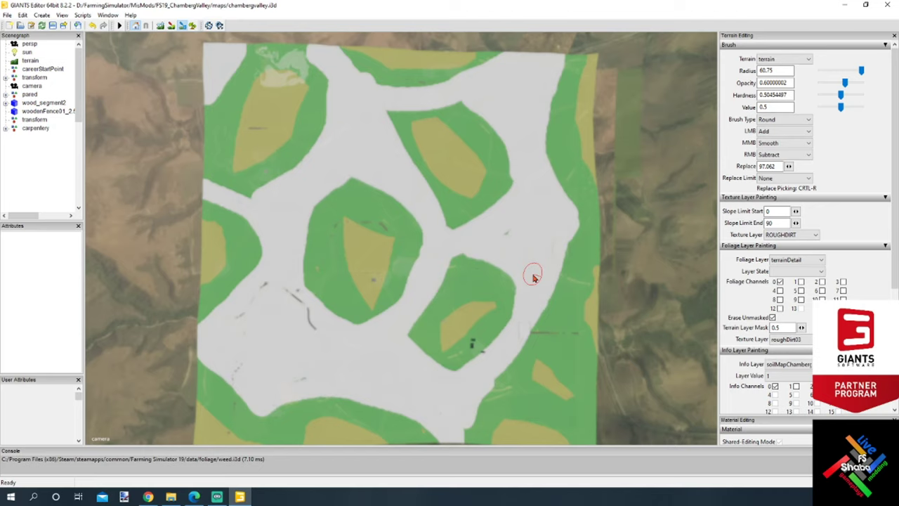
mouse_move(532, 277)
mouse_down()
mouse_move(532, 110)
mouse_move(542, 101)
mouse_move(545, 189)
mouse_move(609, 229)
mouse_move(541, 247)
mouse_move(586, 232)
mouse_move(547, 272)
mouse_move(578, 235)
mouse_move(544, 257)
mouse_move(514, 340)
mouse_move(478, 382)
mouse_move(465, 438)
mouse_move(474, 371)
mouse_up()
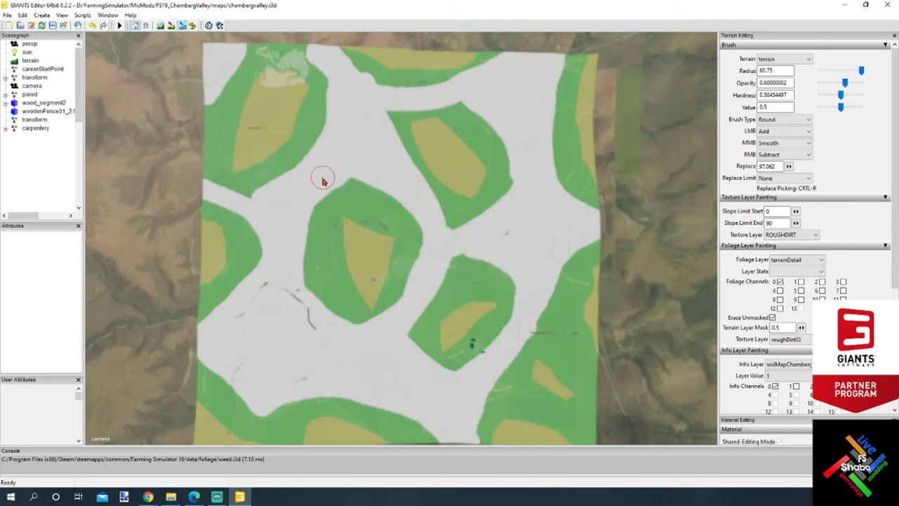
Compare the painted soil areas by switching info channel 0 off and on, ending with it enabled
click(774, 387)
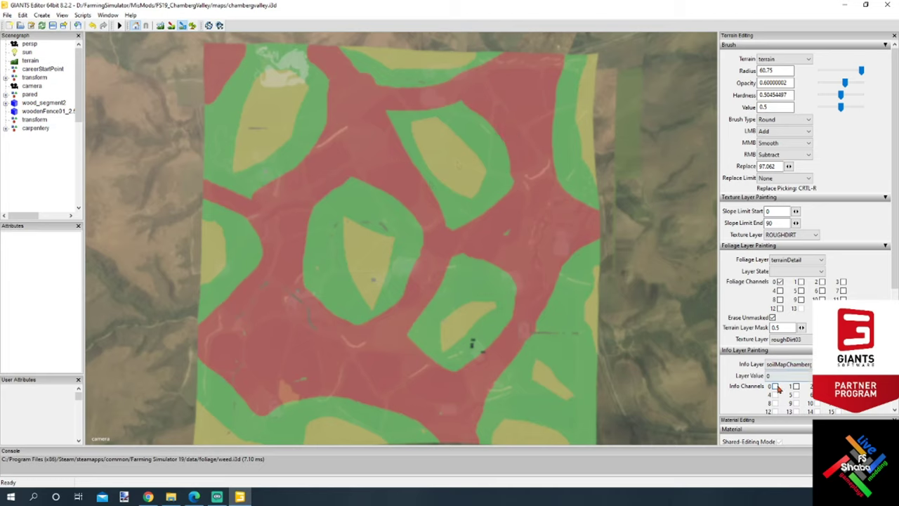
click(774, 387)
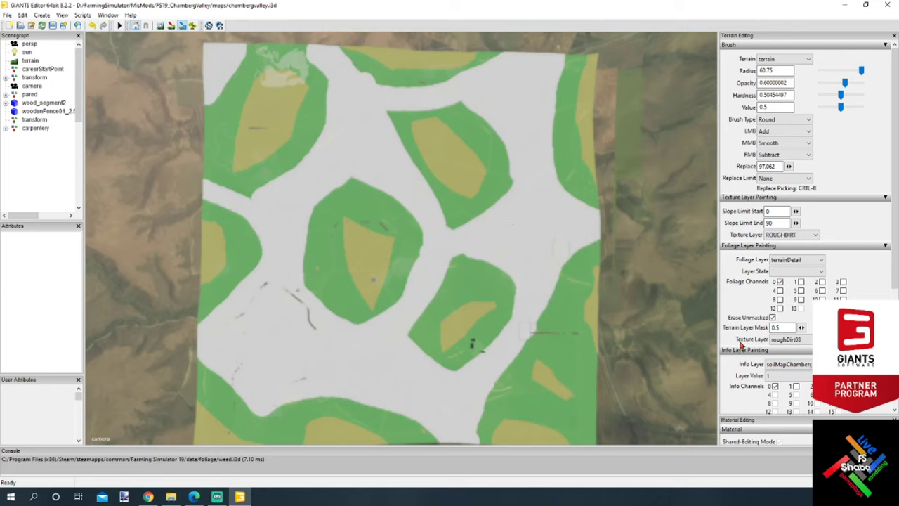
click(774, 387)
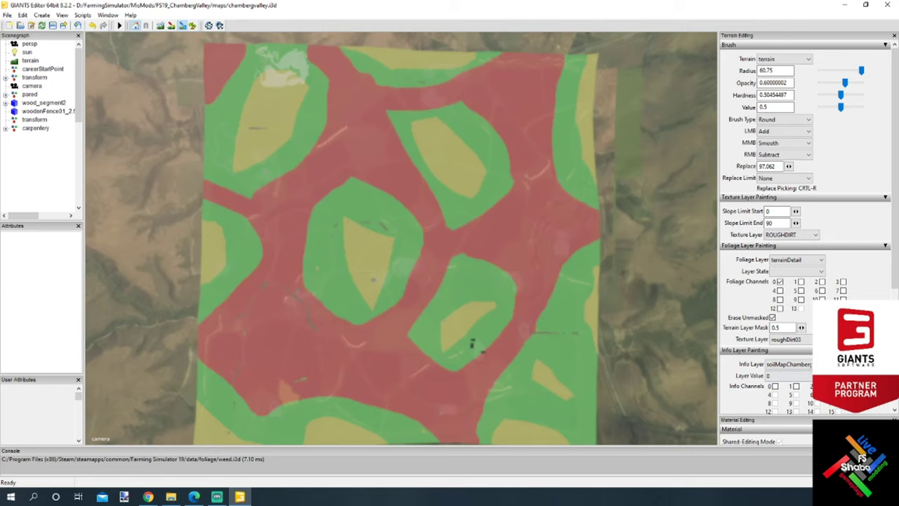
click(775, 386)
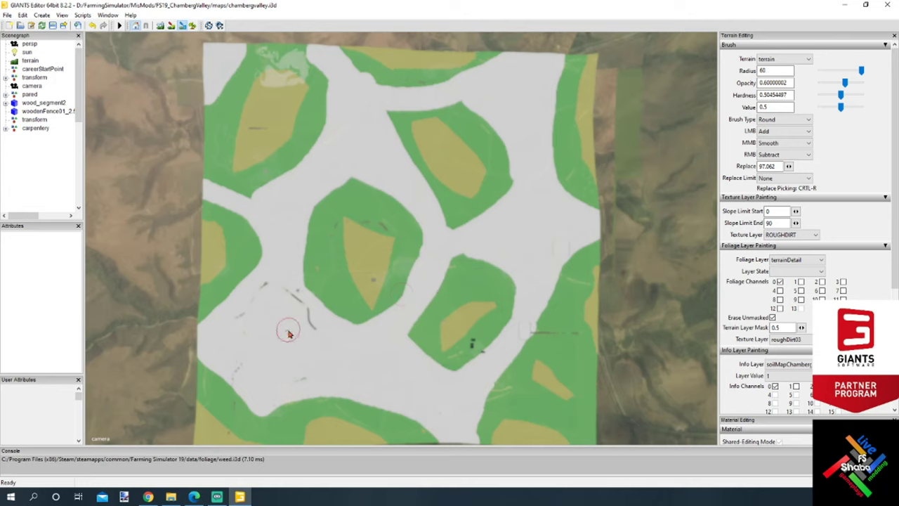
Erase layer value 1 in five patches in the southwest, north, northeast, east and centre-east using brush radius 59
ctrl+scroll(288, 333, down, 1)
mouse_move(253, 316)
mouse_down()
mouse_move(266, 340)
mouse_move(299, 359)
mouse_move(260, 311)
mouse_up()
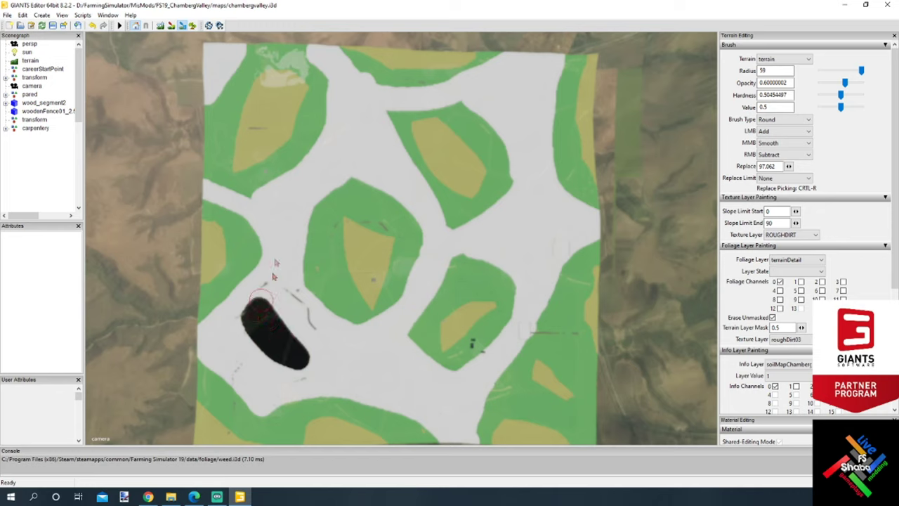
mouse_move(354, 117)
mouse_down()
mouse_move(352, 145)
mouse_move(357, 121)
mouse_move(375, 156)
mouse_up()
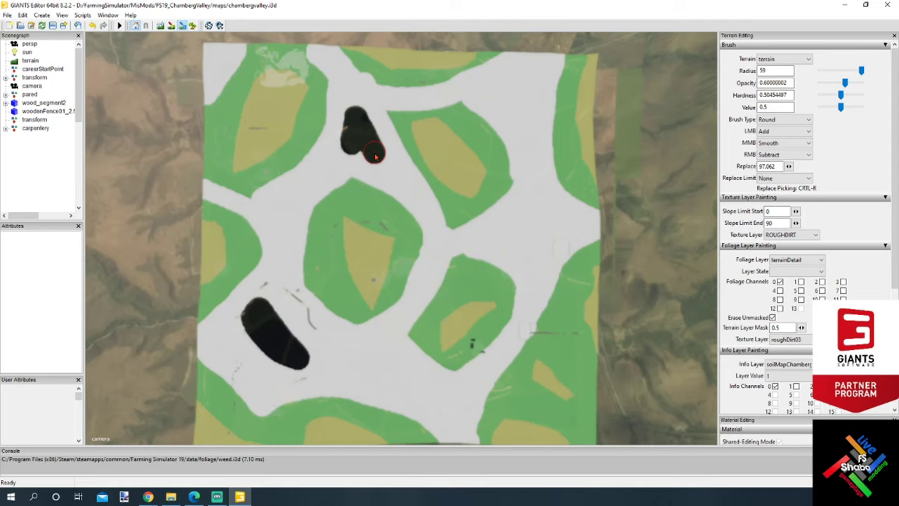
mouse_move(540, 83)
mouse_down()
mouse_move(522, 70)
mouse_move(513, 88)
mouse_move(534, 62)
mouse_move(524, 127)
mouse_move(506, 88)
mouse_move(526, 62)
mouse_up()
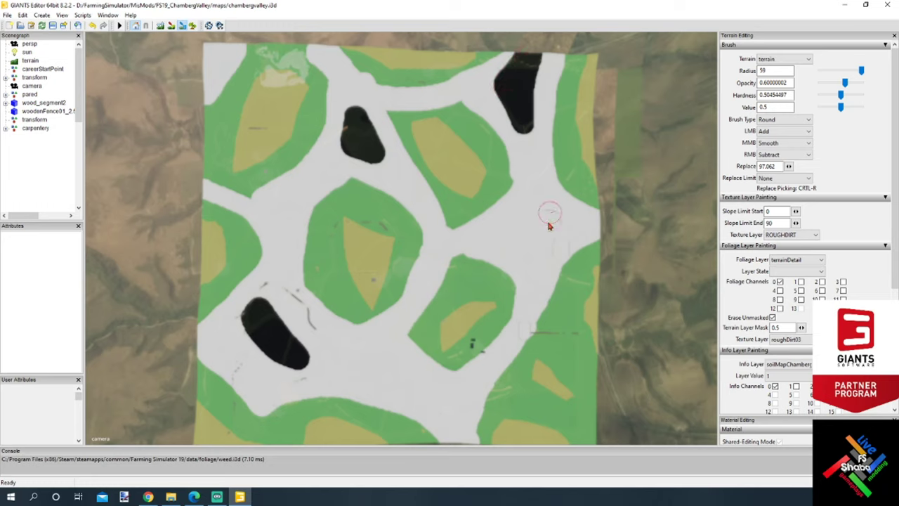
mouse_move(548, 221)
mouse_down()
mouse_move(516, 226)
mouse_move(537, 215)
mouse_move(552, 222)
mouse_up()
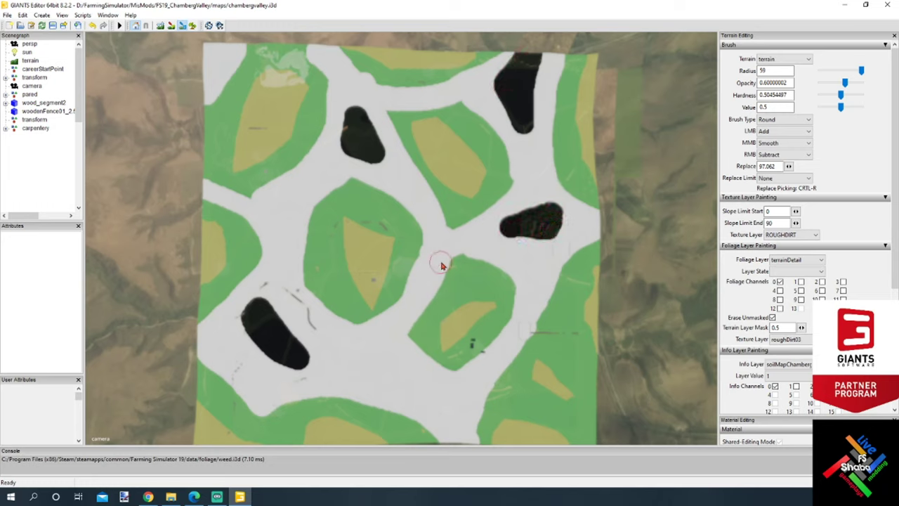
drag(444, 261, 479, 254)
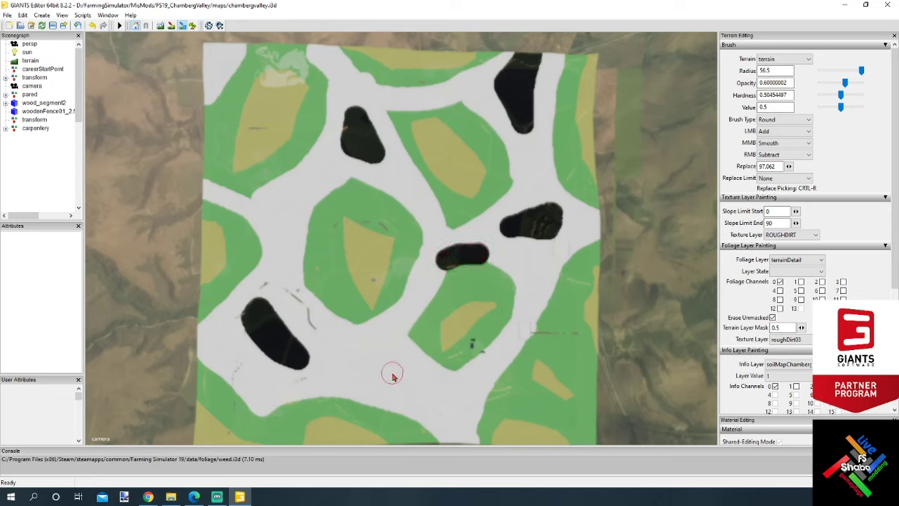
Reduce the brush radius to 35 and erase layer value 1 in smaller patches south of centre, west of centre and in the northwest corner
ctrl+scroll(392, 375, down, 5)
ctrl+scroll(357, 356, down, 1)
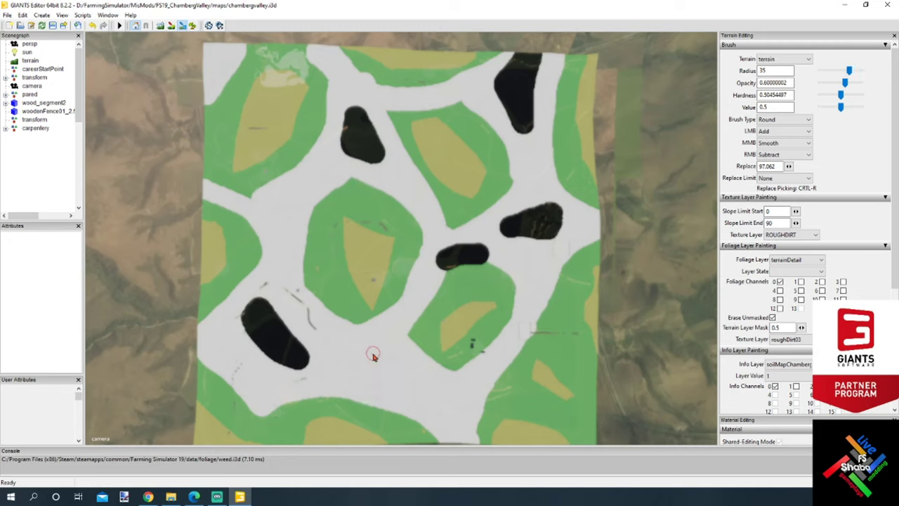
mouse_move(365, 343)
mouse_down()
mouse_move(402, 392)
mouse_move(388, 363)
mouse_move(424, 391)
mouse_up()
mouse_move(280, 212)
mouse_down()
mouse_move(306, 190)
mouse_move(283, 205)
mouse_up()
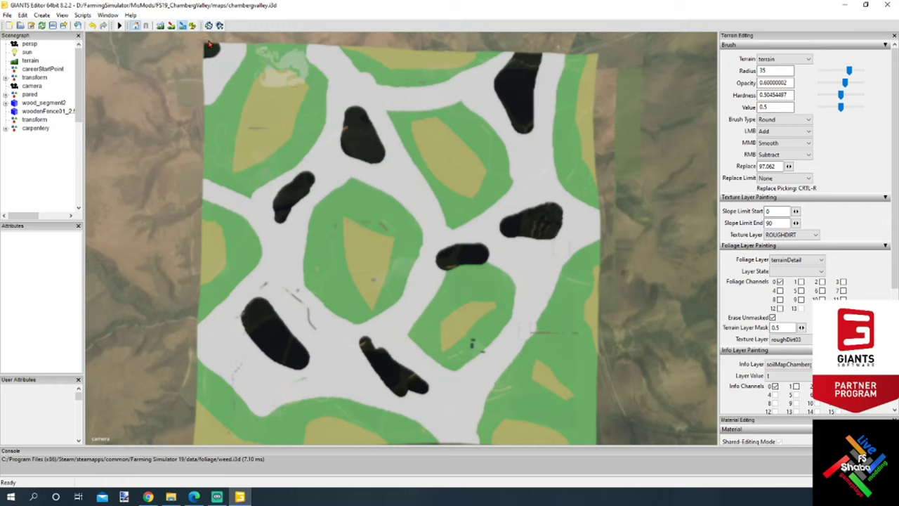
Disable info channel 0 of the soilMapChamberg layer and leave terrain info layer paint mode
click(776, 388)
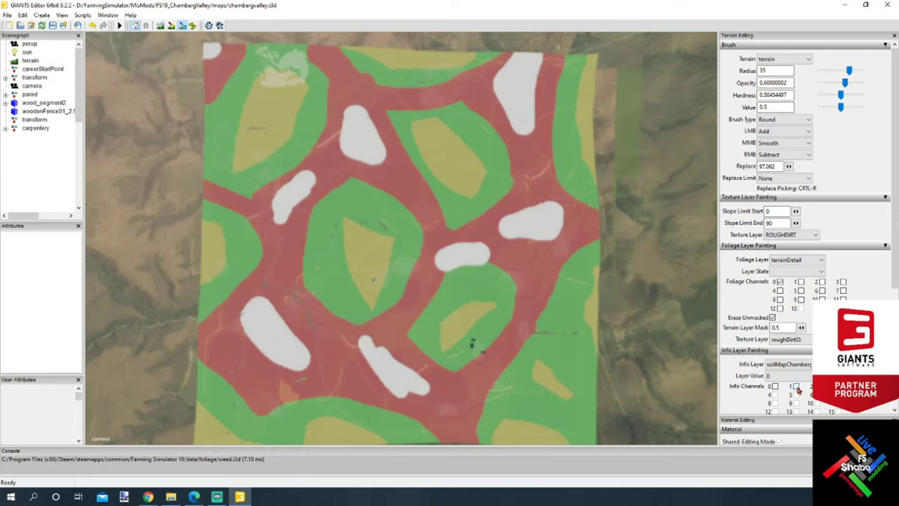
click(802, 397)
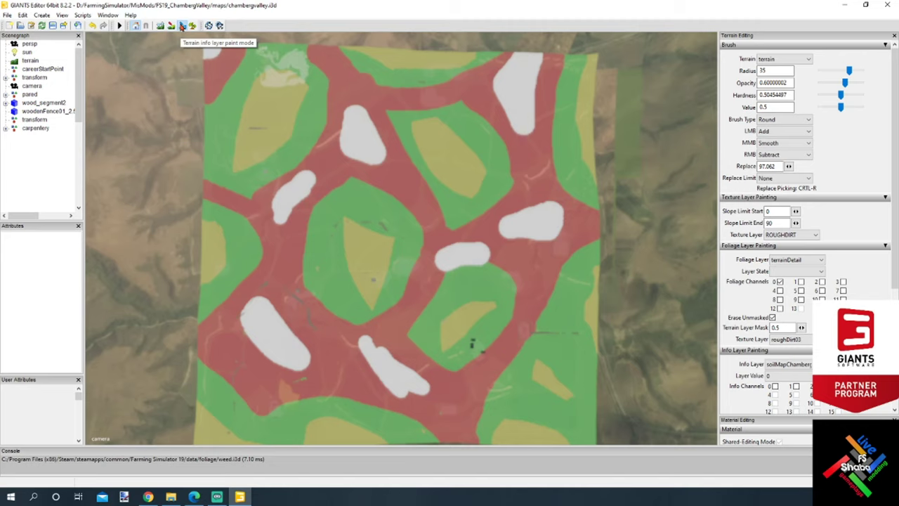
click(183, 26)
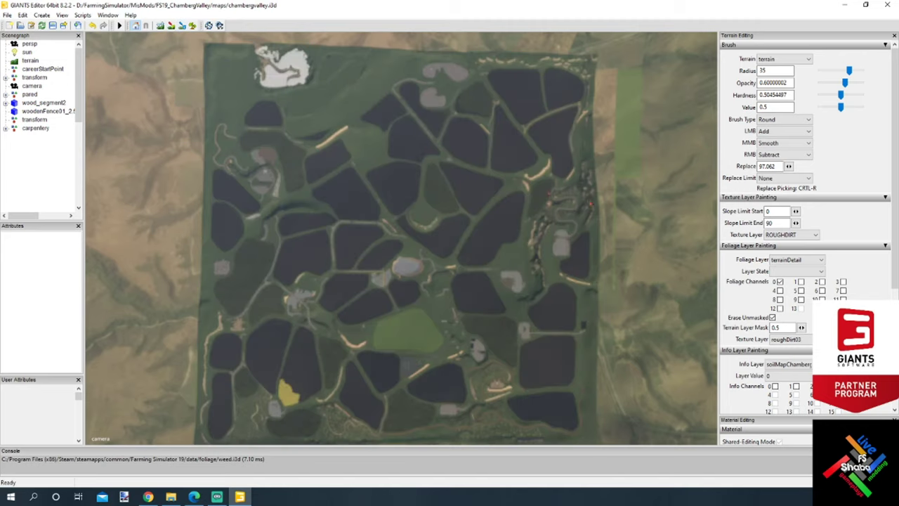
Save the chambergvalley.i3d map and close the editor
click(52, 26)
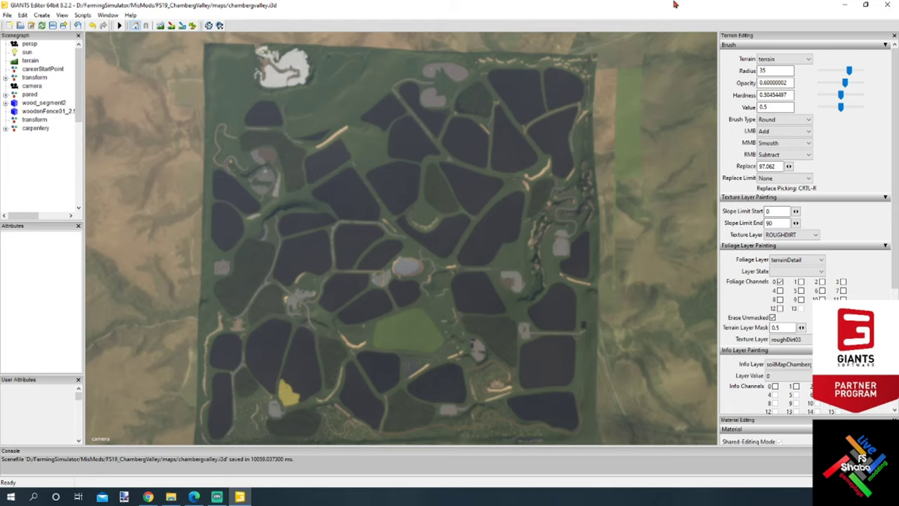
click(888, 4)
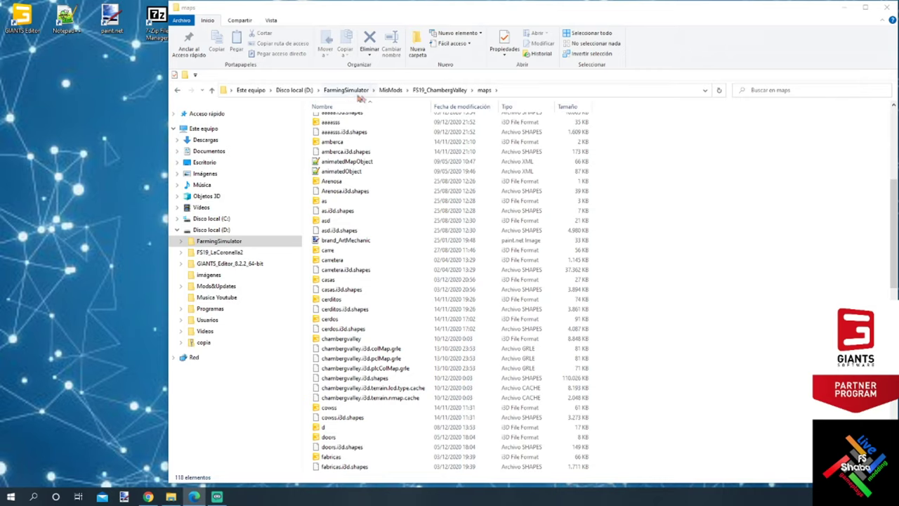
Open chambergvalley.xml from the FS19_ChambergValley xml folder in Notepad++ and look through its map entries
click(439, 90)
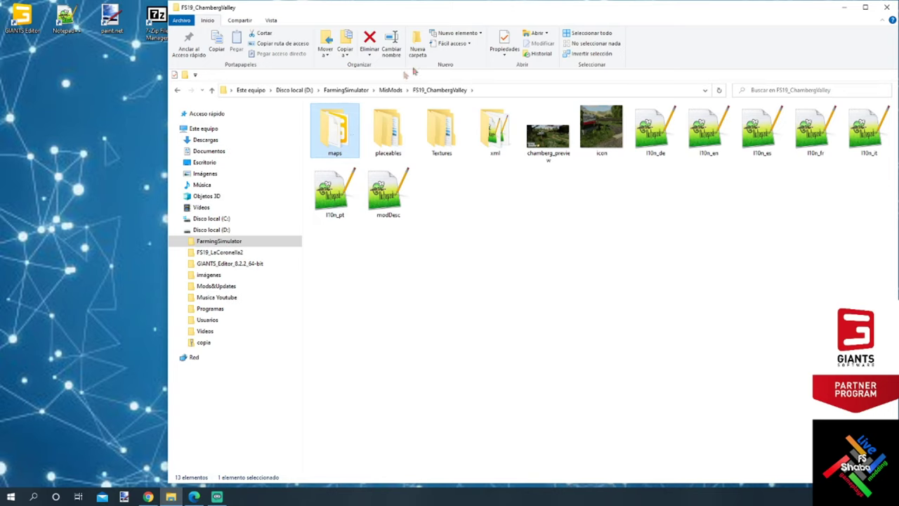
double_click(496, 130)
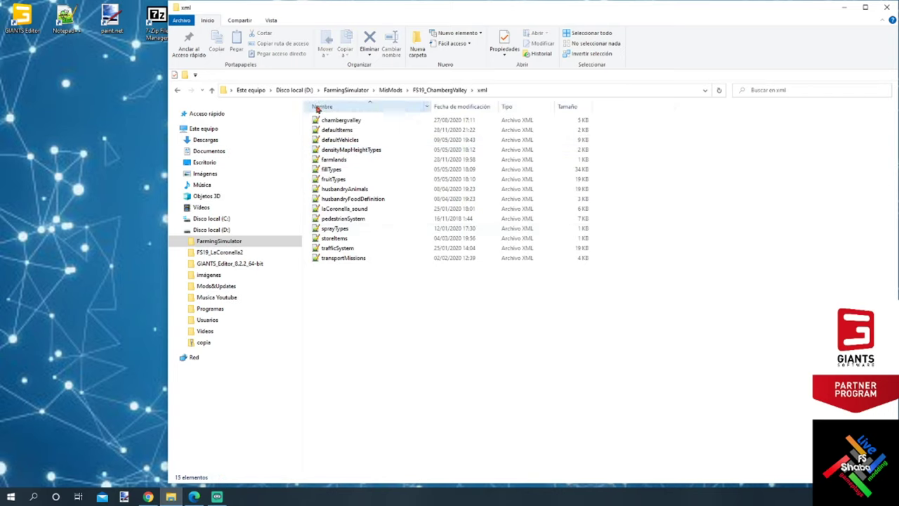
click(356, 121)
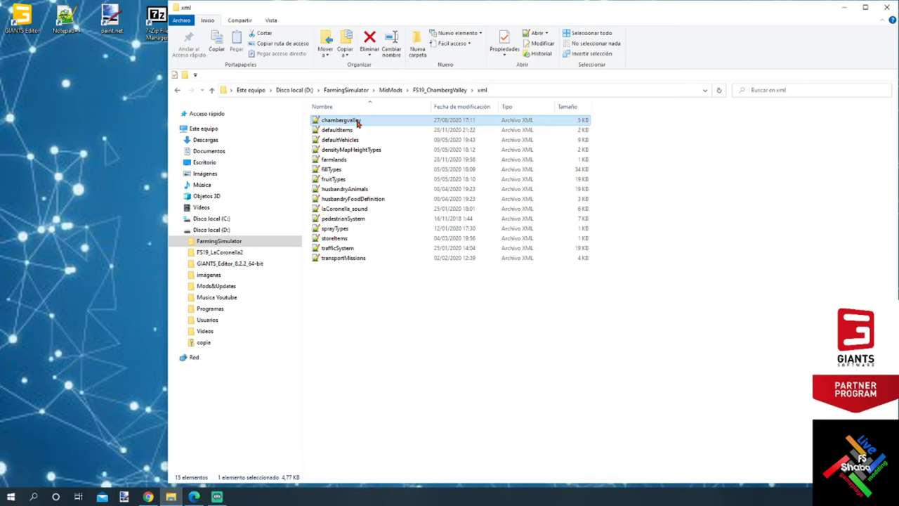
double_click(358, 122)
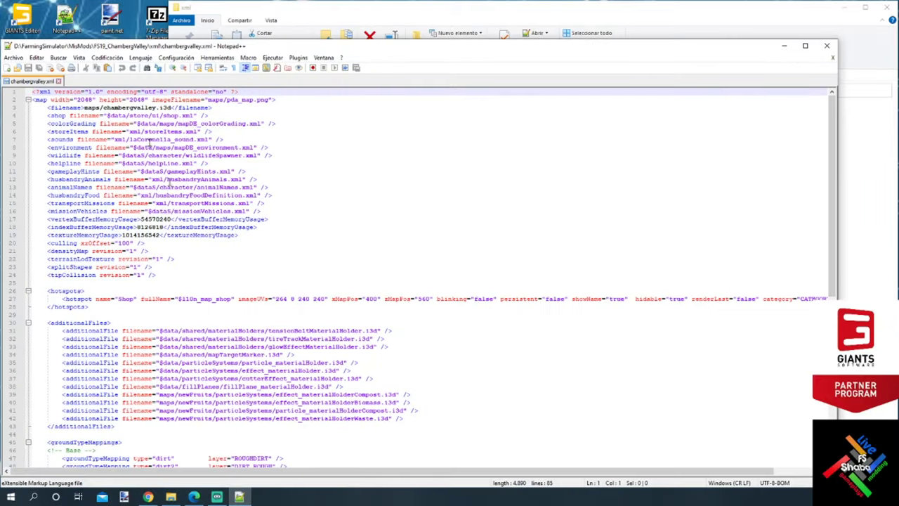
scroll(117, 224, down, 5)
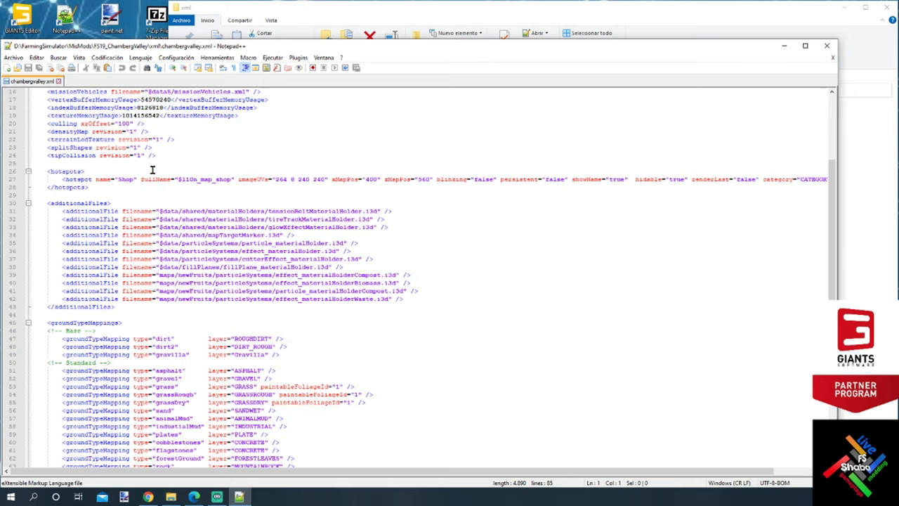
scroll(141, 204, down, 5)
scroll(168, 240, up, 1)
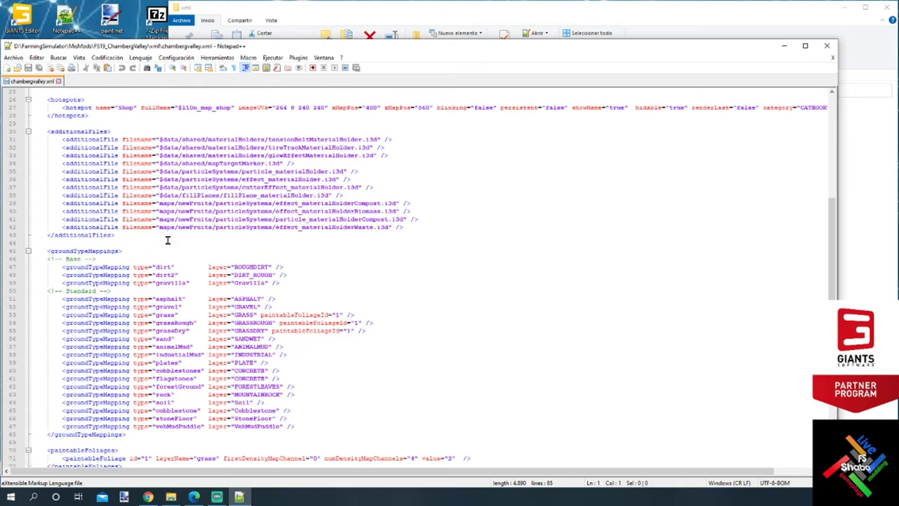
scroll(154, 277, down, 3)
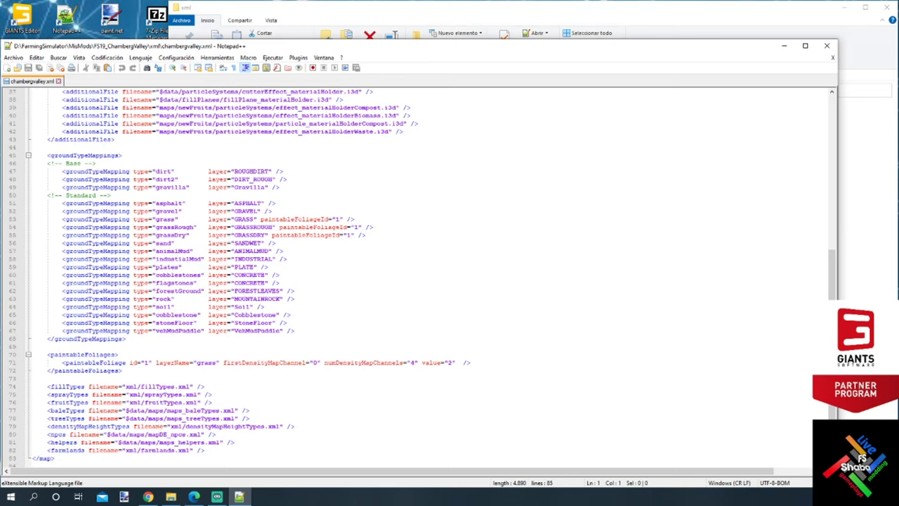
scroll(108, 141, up, 7)
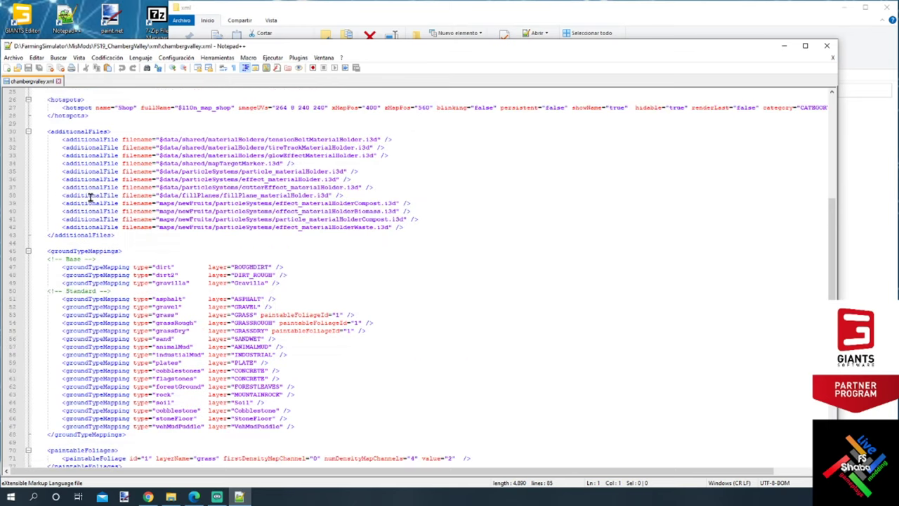
Insert two new lines after the tipCollision entry and paste the copied precisionFarming block with its soilMap entry there
click(182, 151)
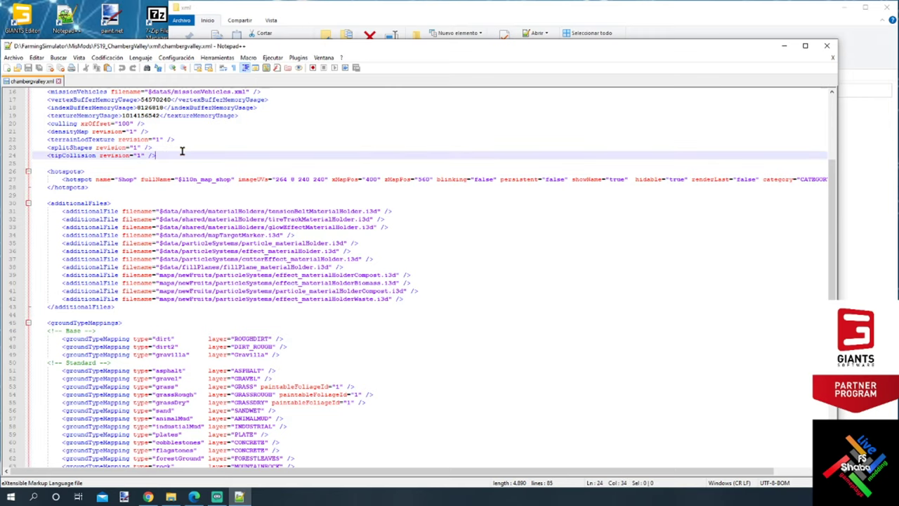
key(Return)
key(Return)
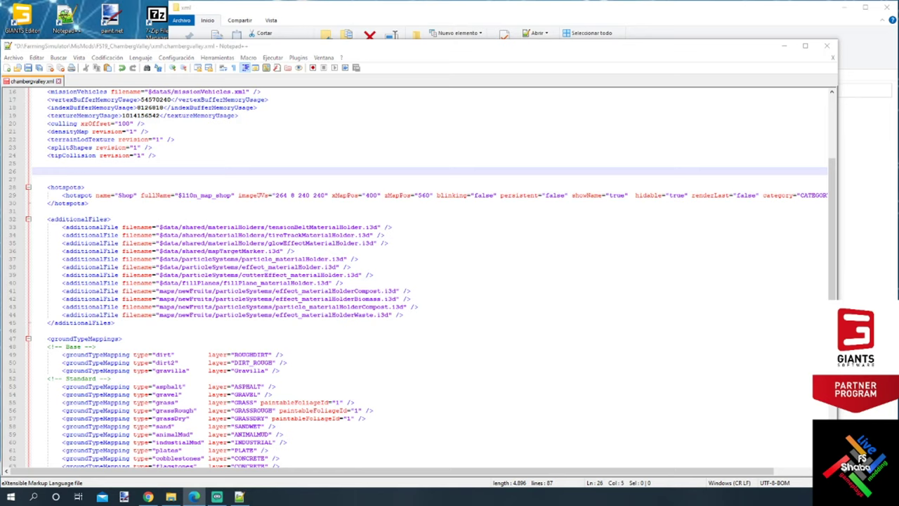
right_click(54, 168)
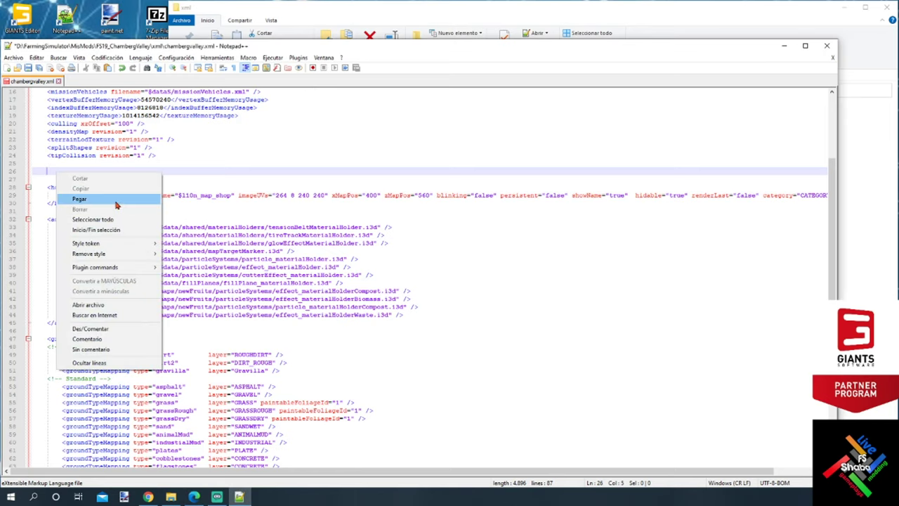
click(113, 199)
Indent the soilMap line inside the precisionFarming block and align the closing tag with the opening tag
click(40, 180)
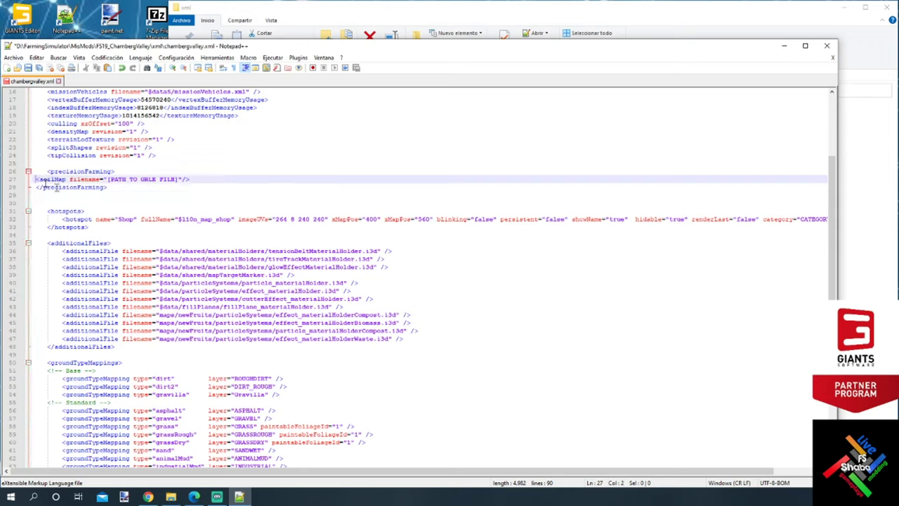
key(Tab)
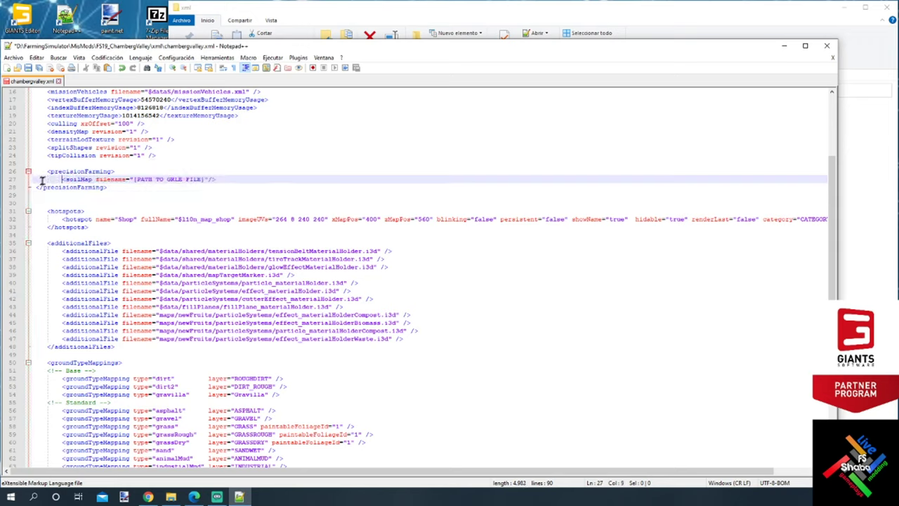
click(37, 187)
key(Tab)
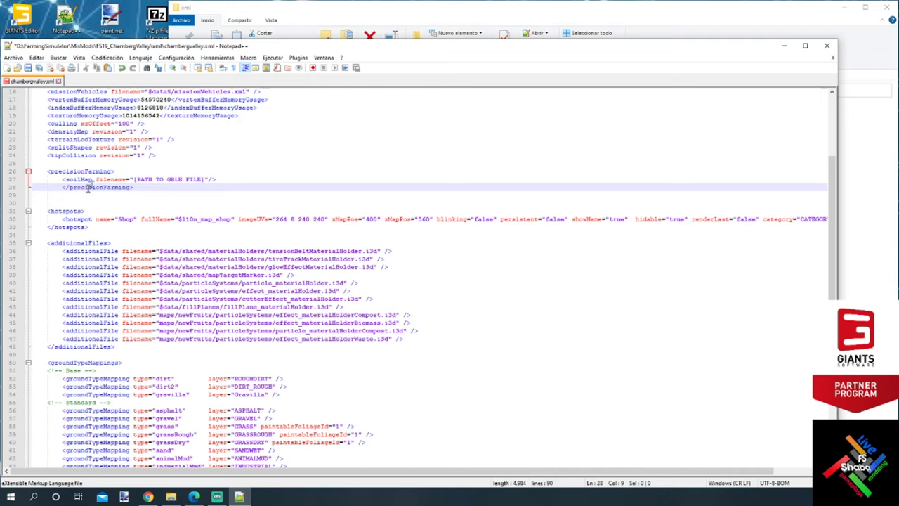
key(BackSpace)
Replace the placeholder path in the soilMap filename with maps/map/soilMapChamberg.grle
drag(203, 180, 137, 179)
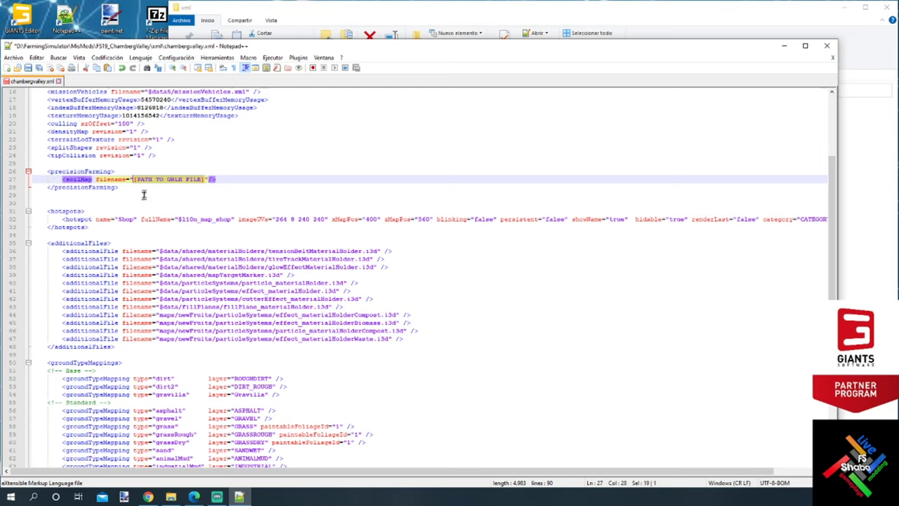
text(maps/)
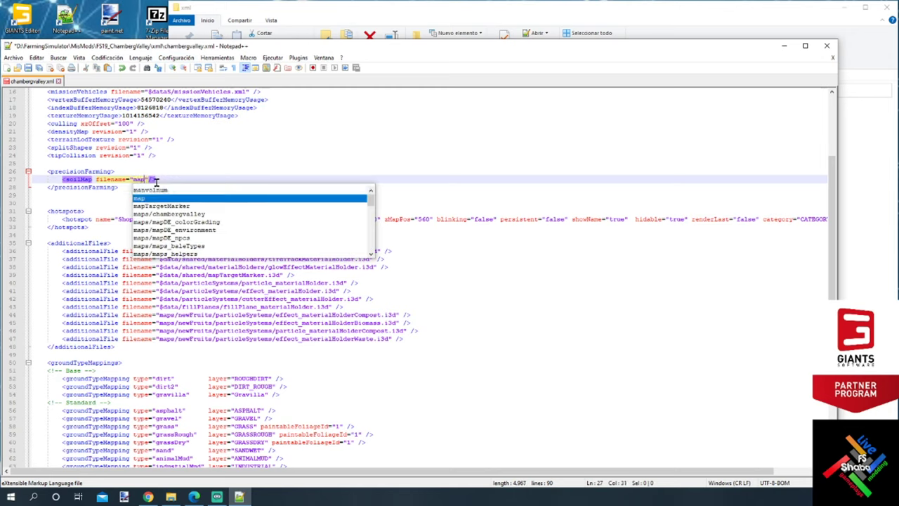
text(map)
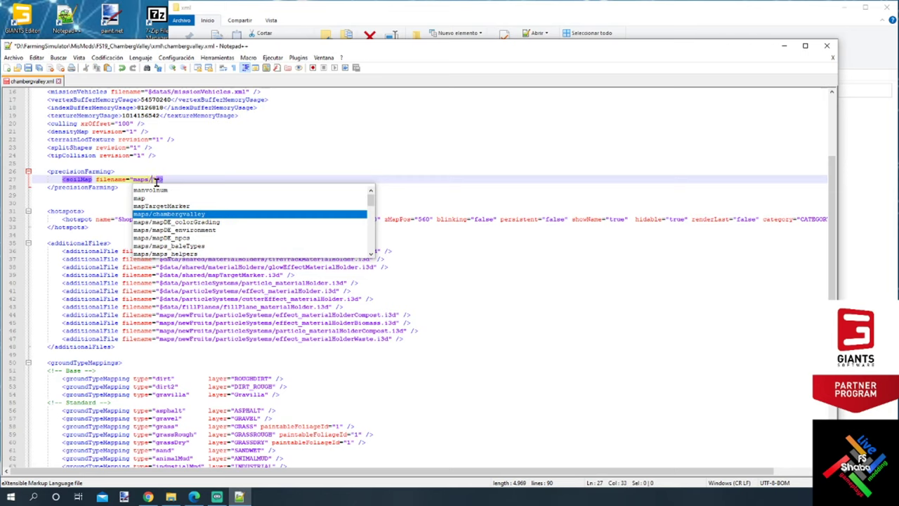
text(/)
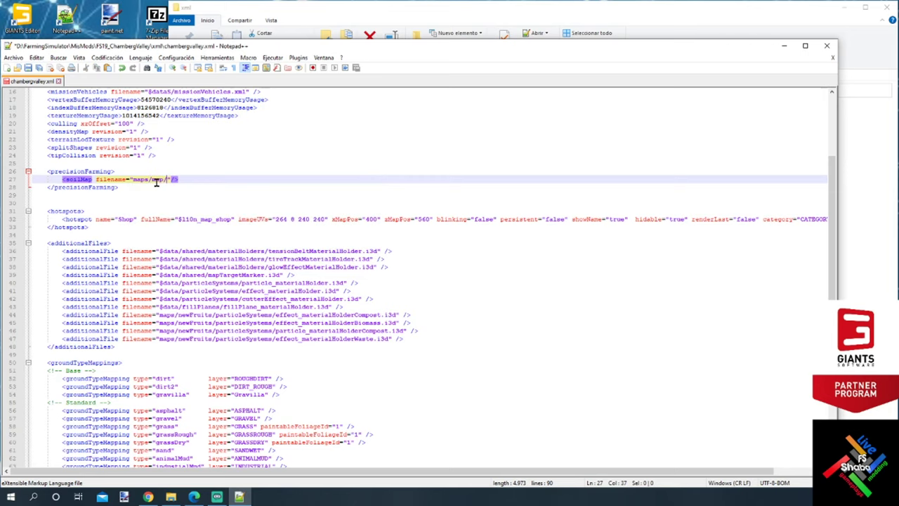
text(soilMapC)
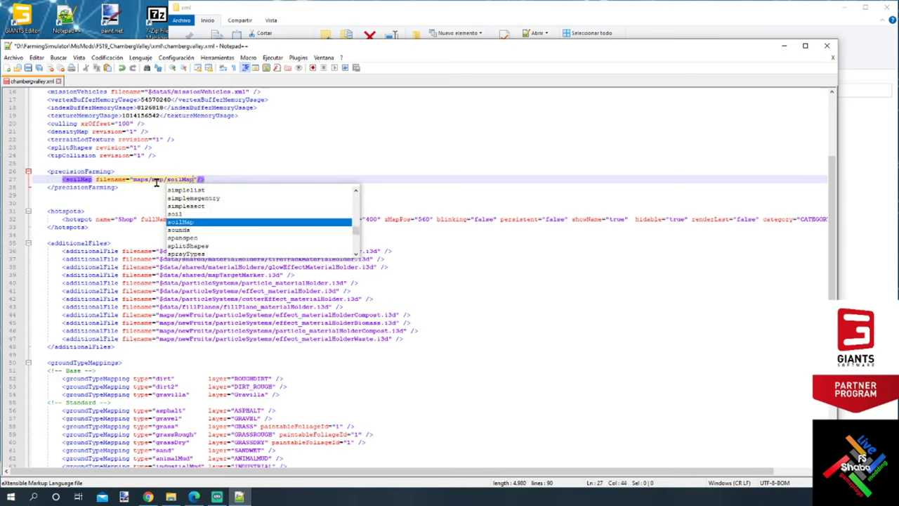
text(hamberV)
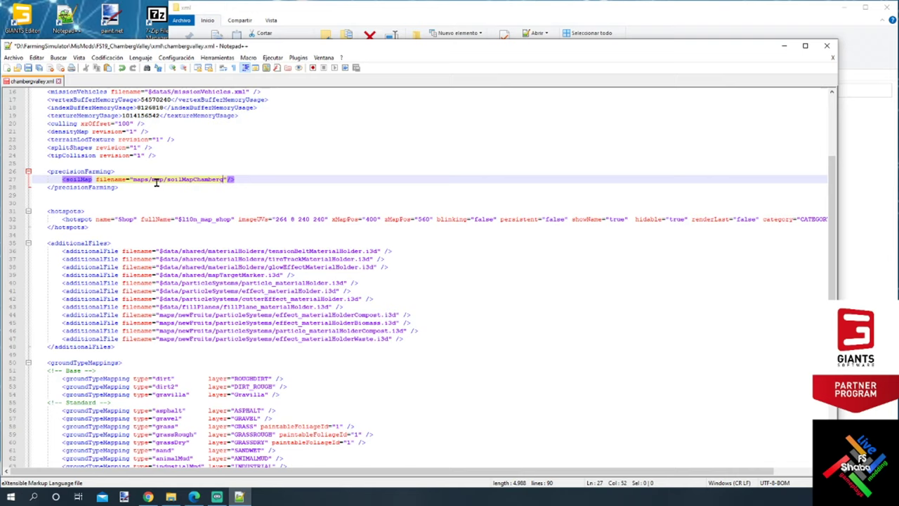
text(.grl)
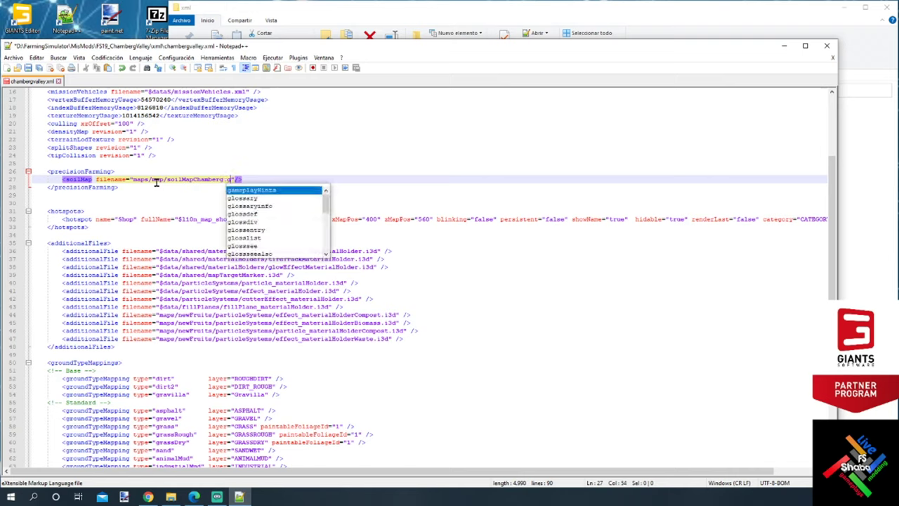
text(e)
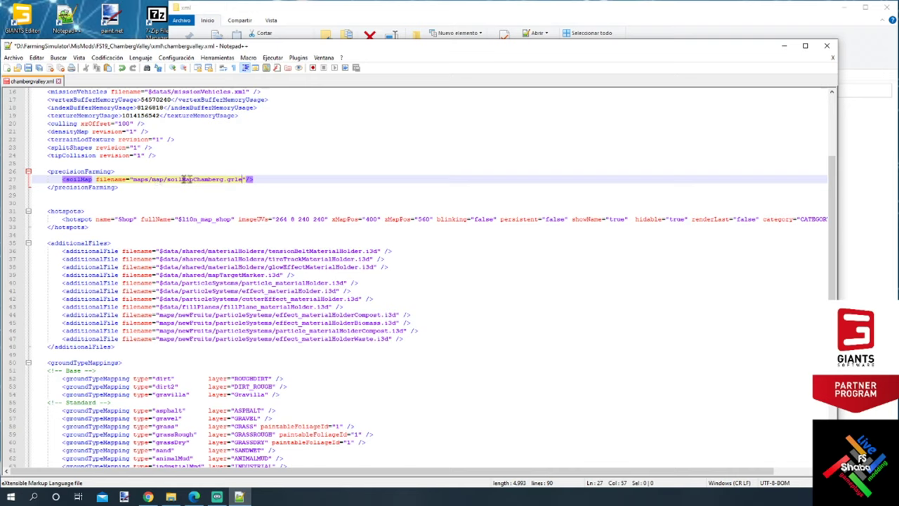
Add two new lines below the closing precisionFarming tag and switch away from the XML file to another window
click(127, 186)
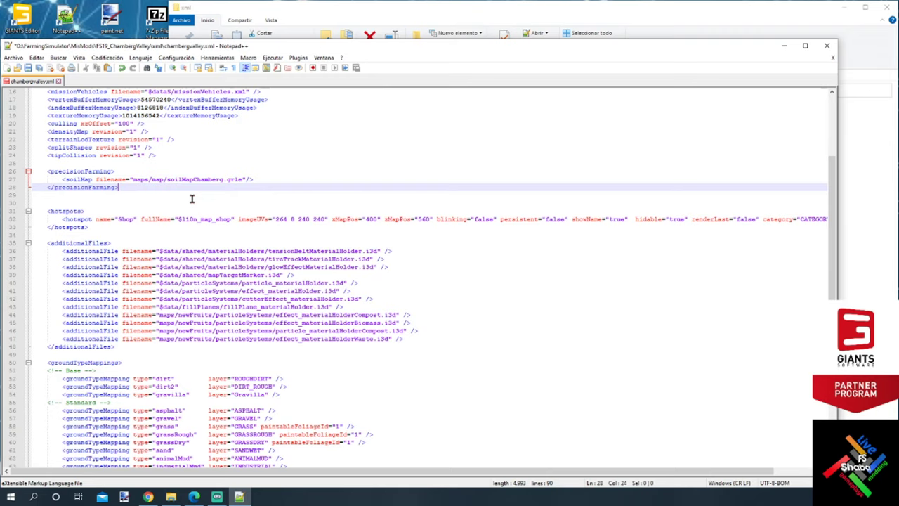
key(Return)
key(Return)
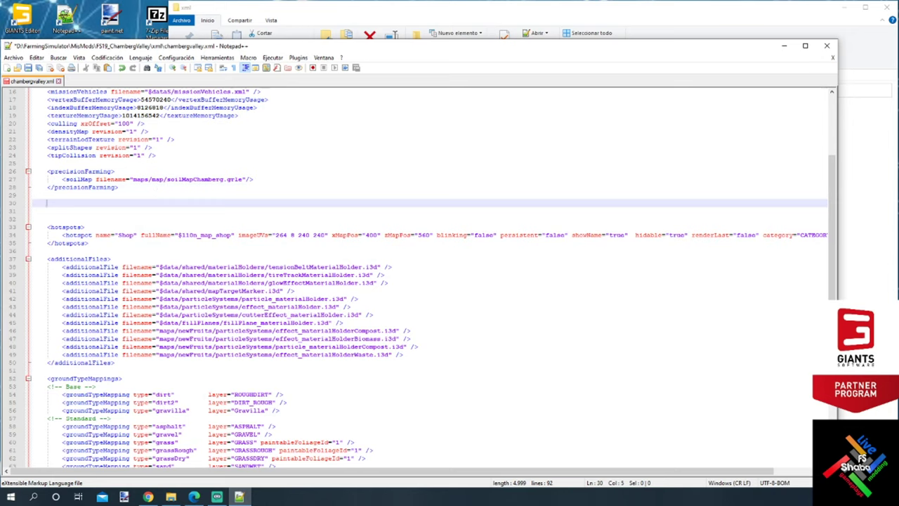
key(alt+Tab)
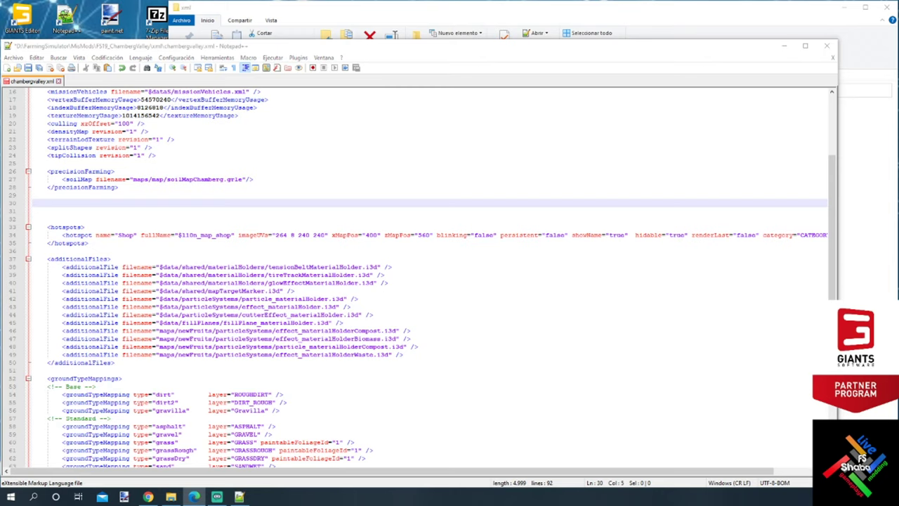